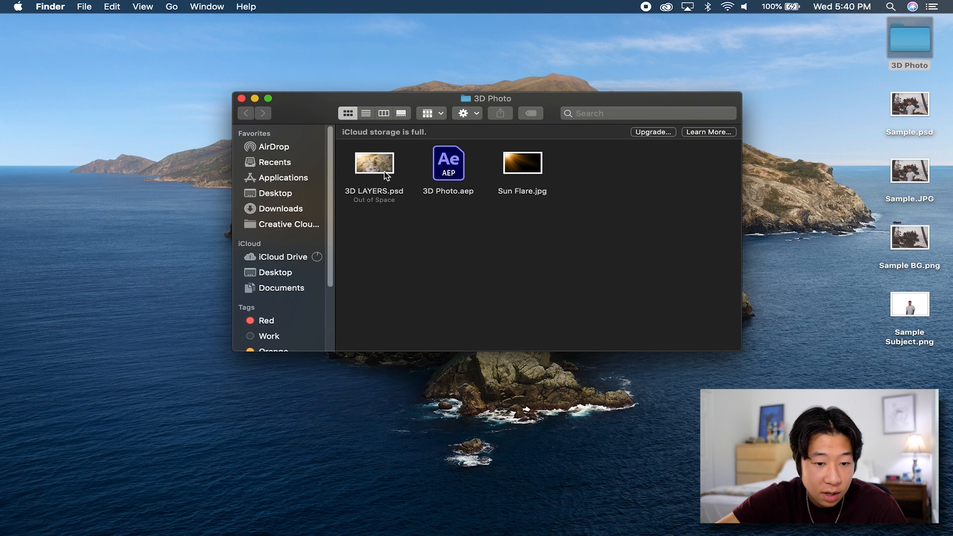
- Open 3D LAYERS.psd from the 3D Photo folder in Photoshop
click(452, 169)
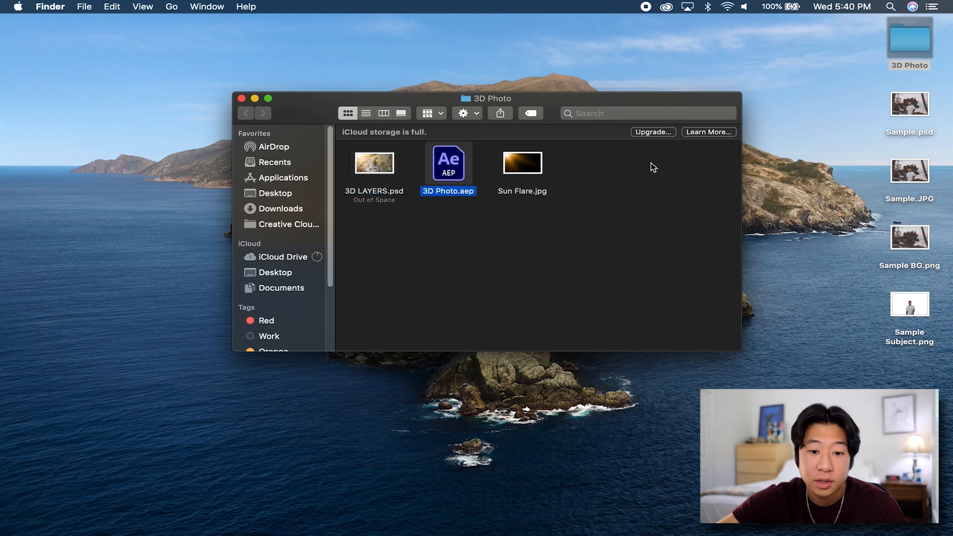
click(533, 165)
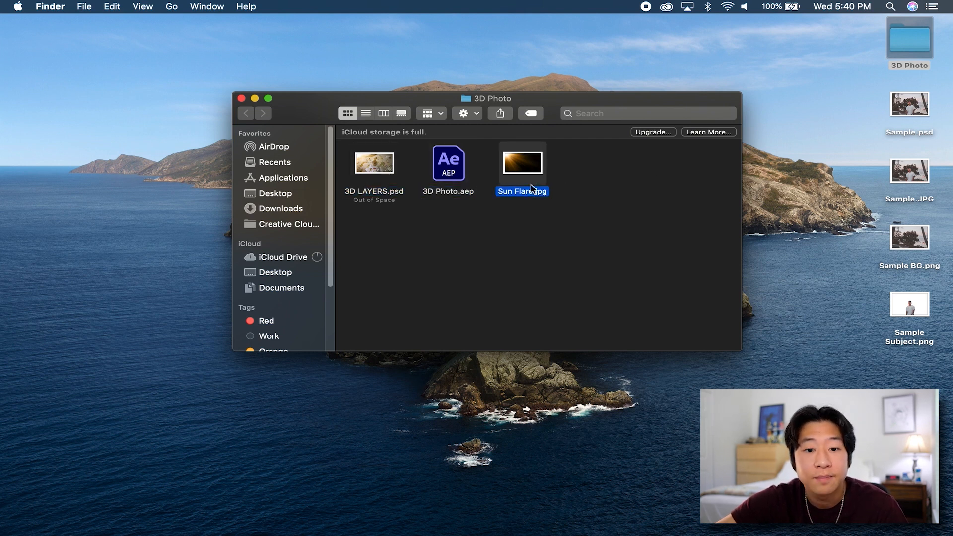
click(530, 301)
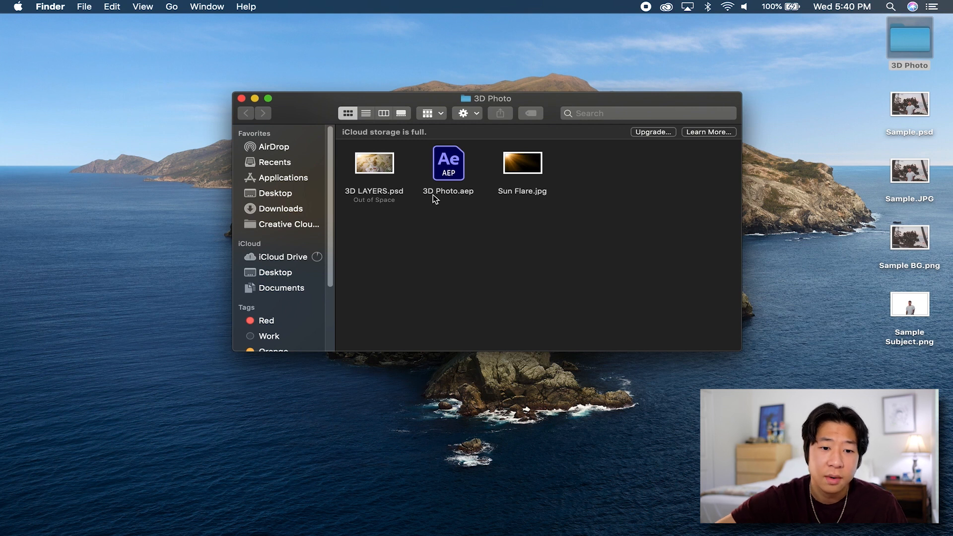
click(385, 174)
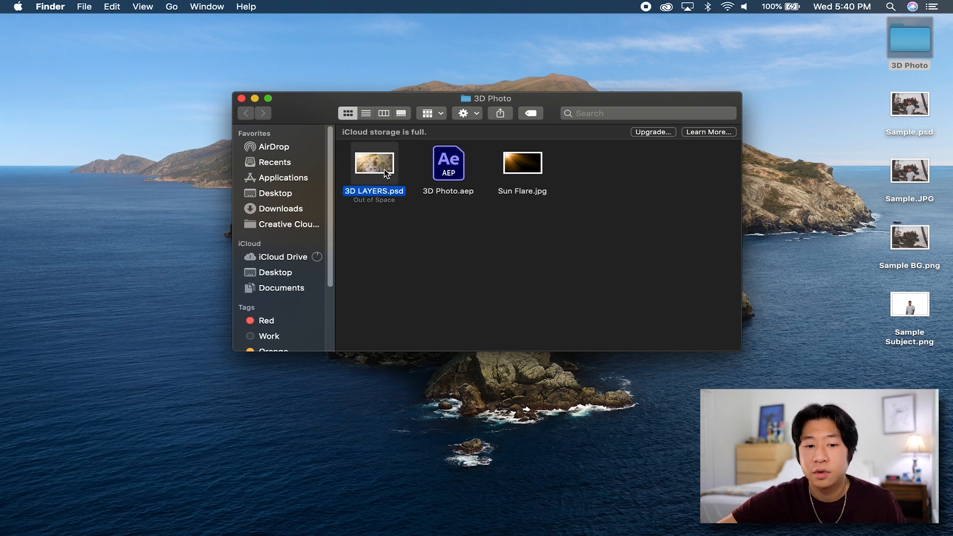
double_click(386, 174)
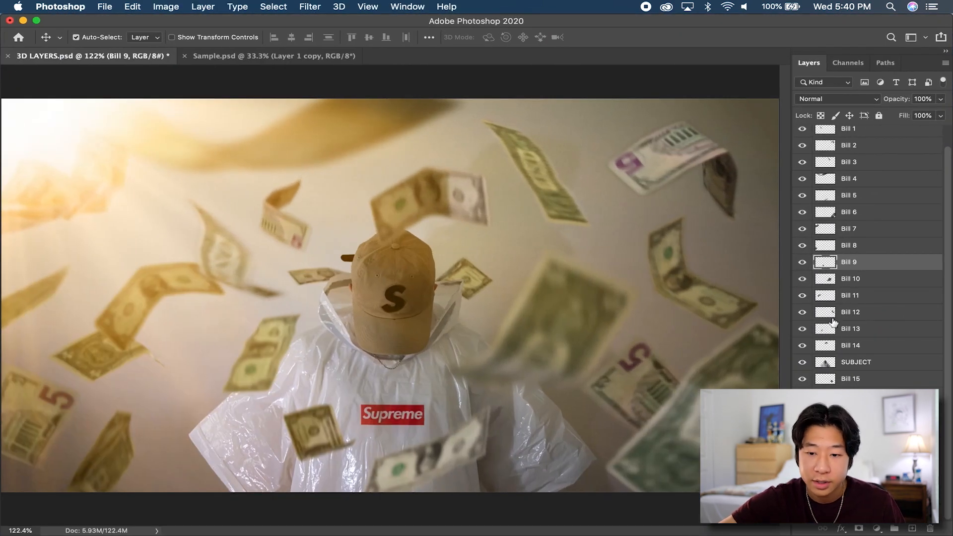
scroll(876, 231, up, 2)
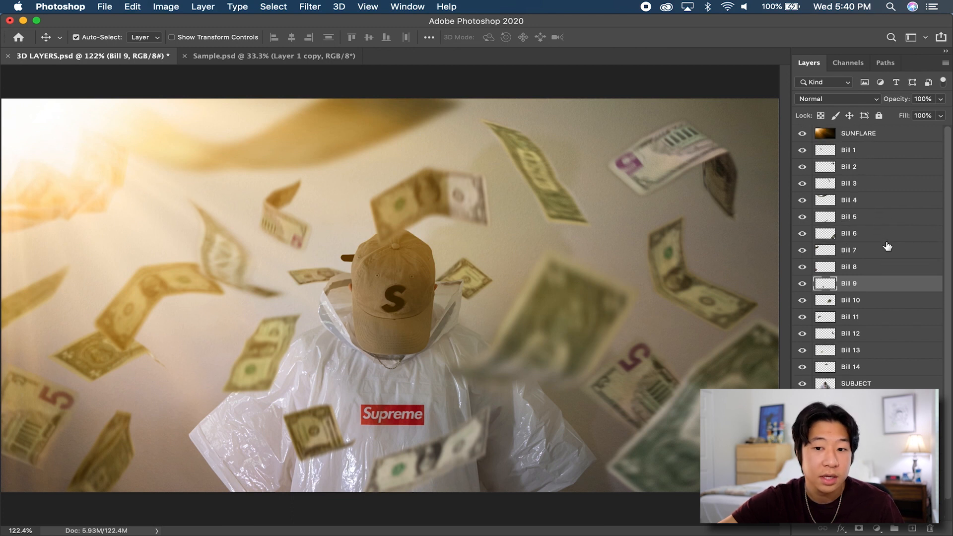
- Hide the SUNFLARE layer and check the Bill 6, Bill 13 and Bill 15 layers by toggling their visibility
click(802, 135)
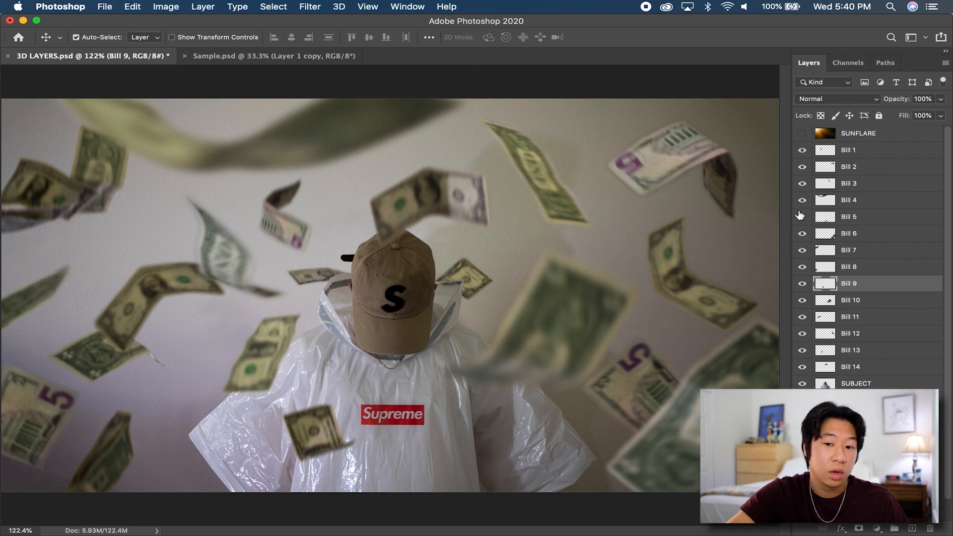
click(802, 234)
click(802, 234)
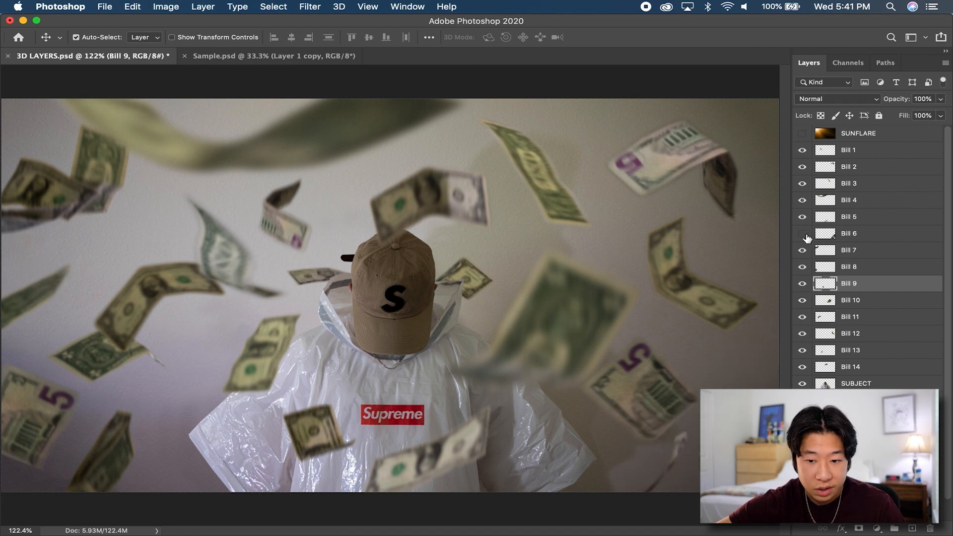
click(803, 351)
click(803, 352)
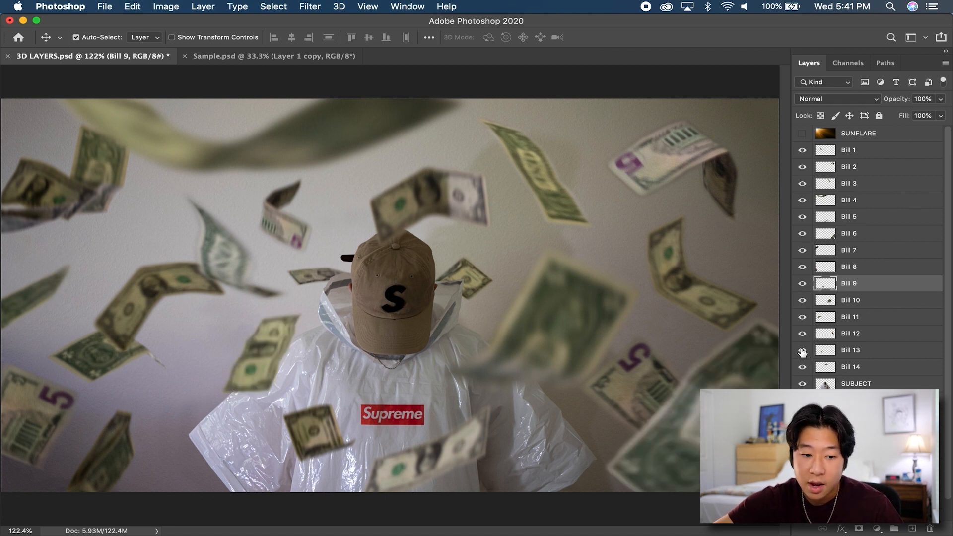
scroll(803, 350, down, 2)
click(803, 380)
click(803, 379)
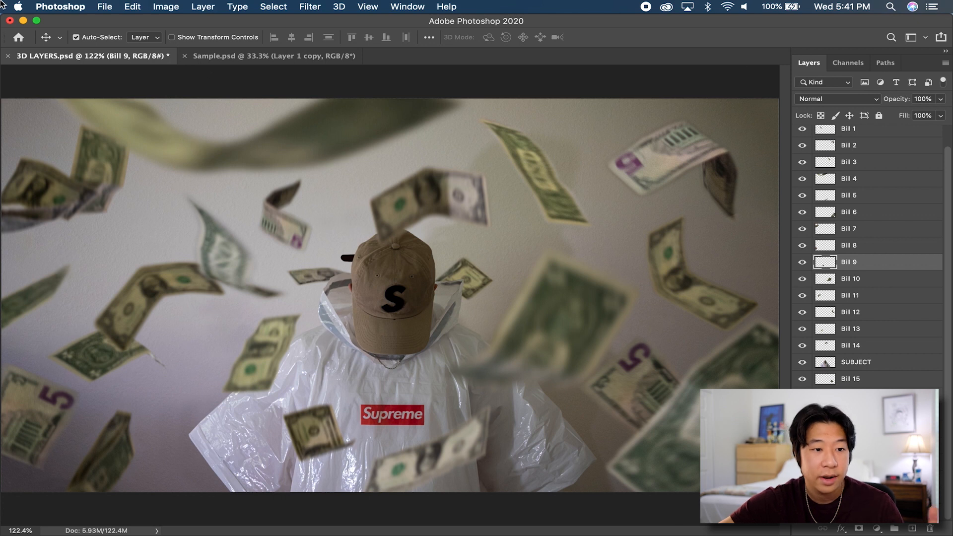
- Switch to the 3D Photo project in After Effects and examine the bill layers in the 3D (16x9) composition
click(23, 21)
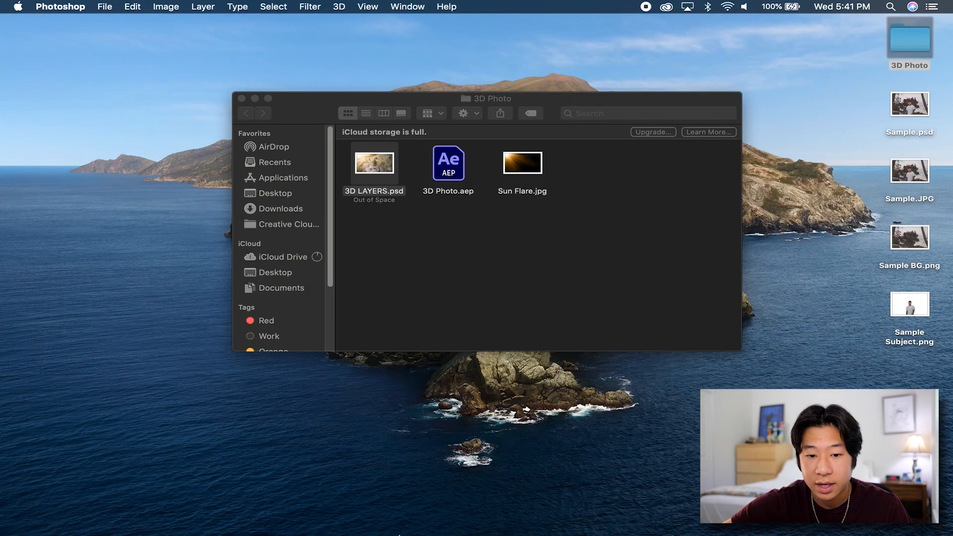
click(646, 521)
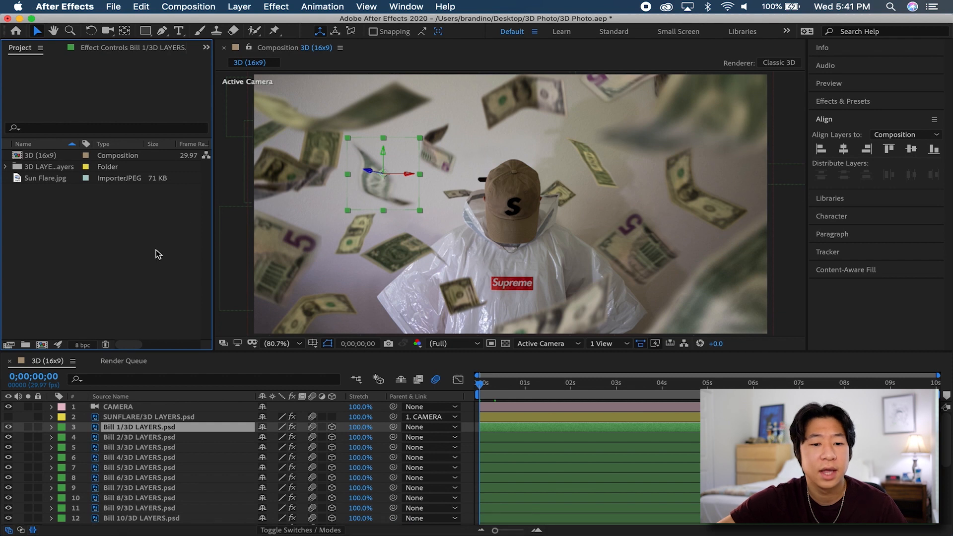
click(727, 288)
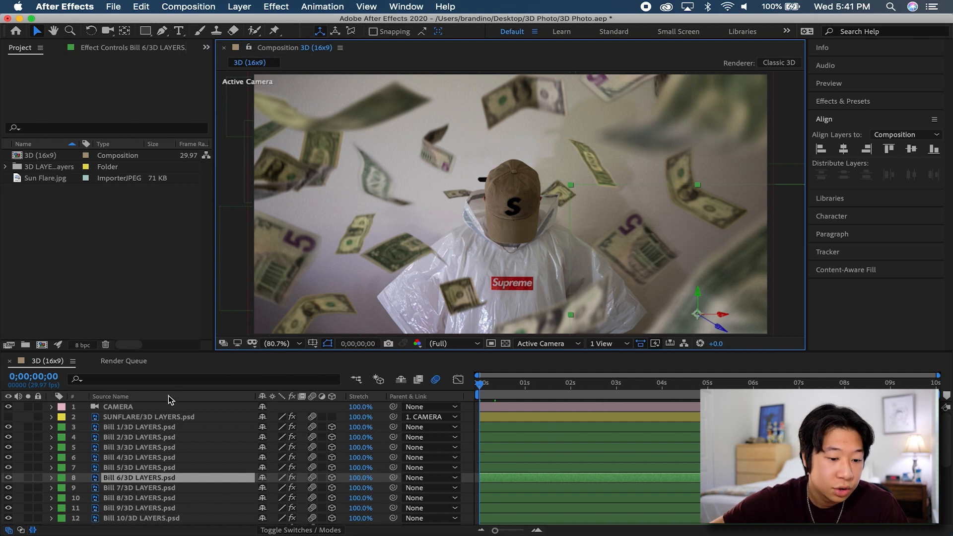
scroll(134, 432, down, 3)
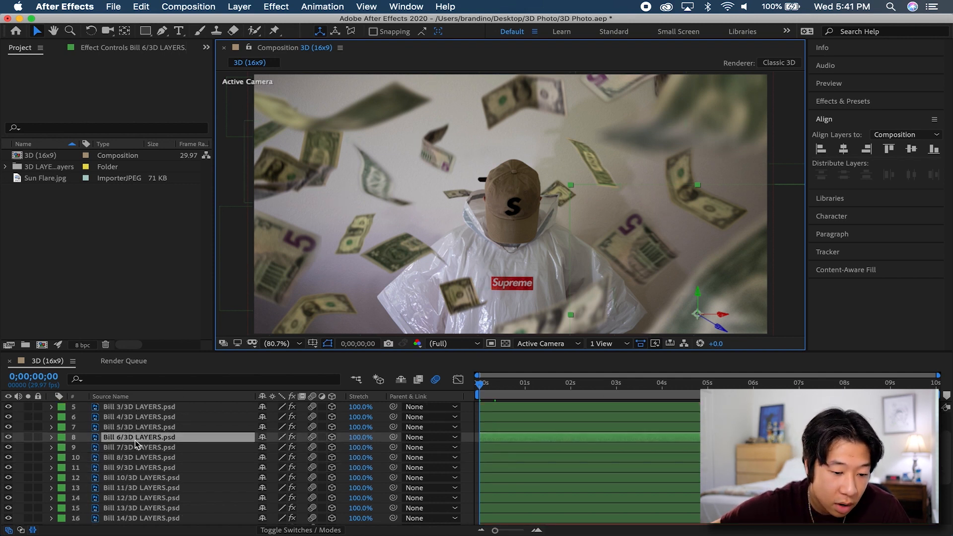
scroll(145, 449, down, 3)
click(550, 508)
click(555, 490)
click(555, 468)
click(556, 454)
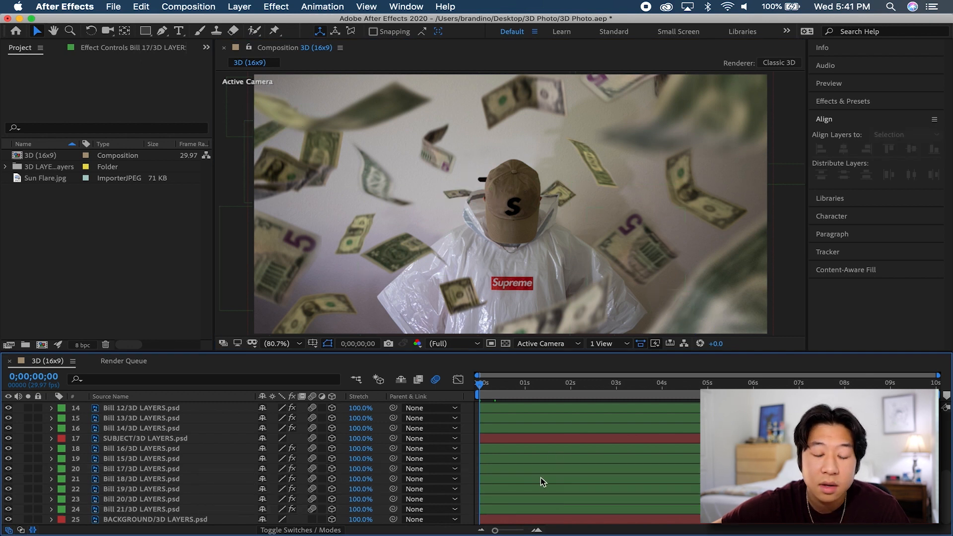
- Check the Bill 16 and SUBJECT layers by toggling their visibility, and select the BACKGROUND layer
click(76, 449)
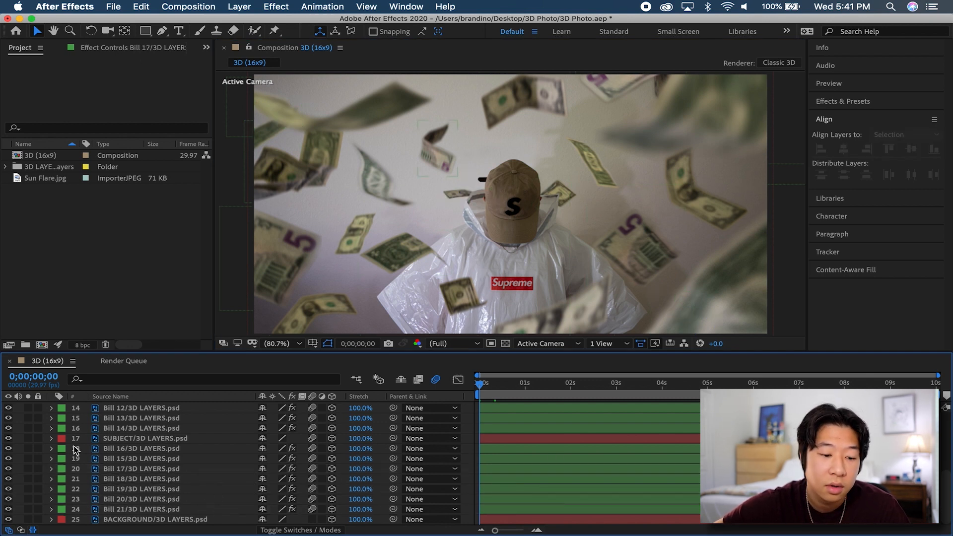
click(9, 449)
click(9, 449)
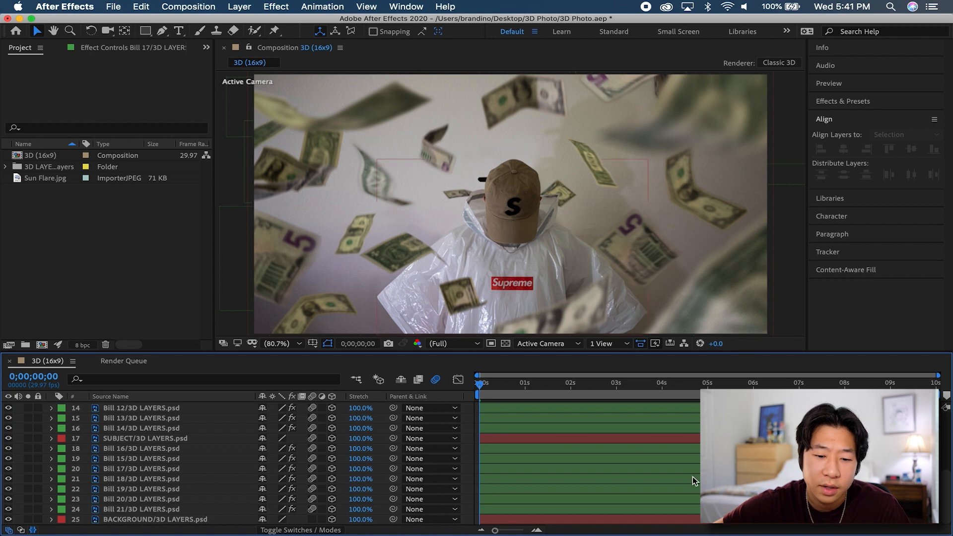
click(522, 441)
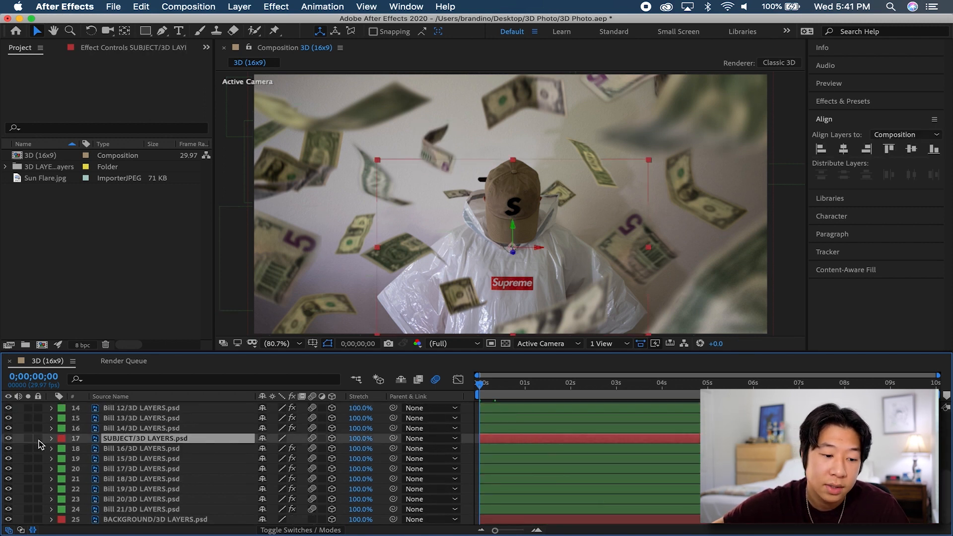
click(9, 439)
click(8, 439)
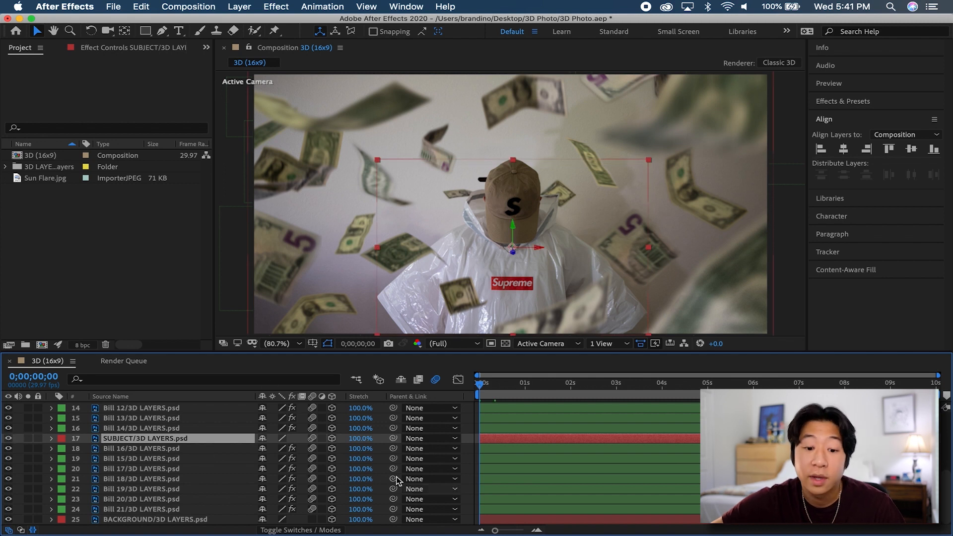
click(120, 520)
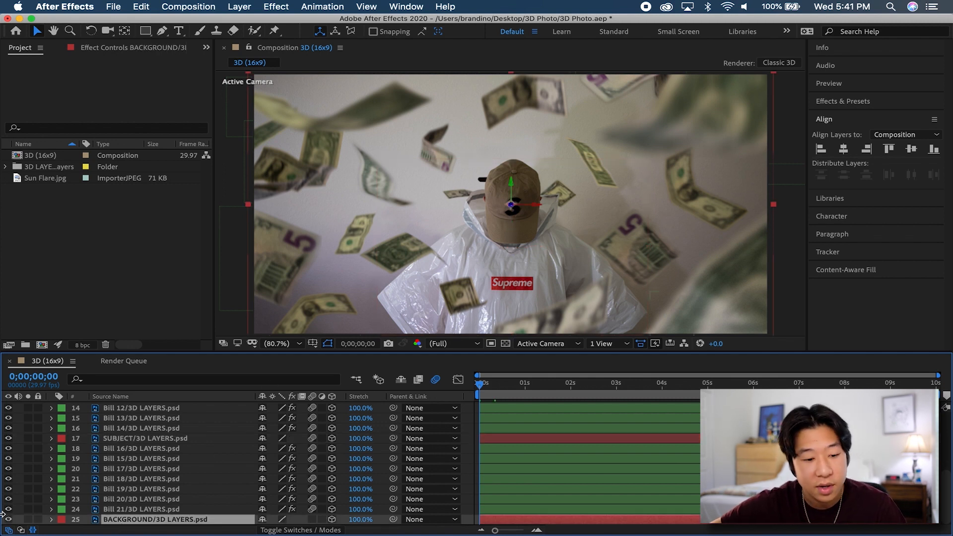
- Scrub through the 3D (16x9) composition and return the playhead to its start
scroll(168, 501, up, 5)
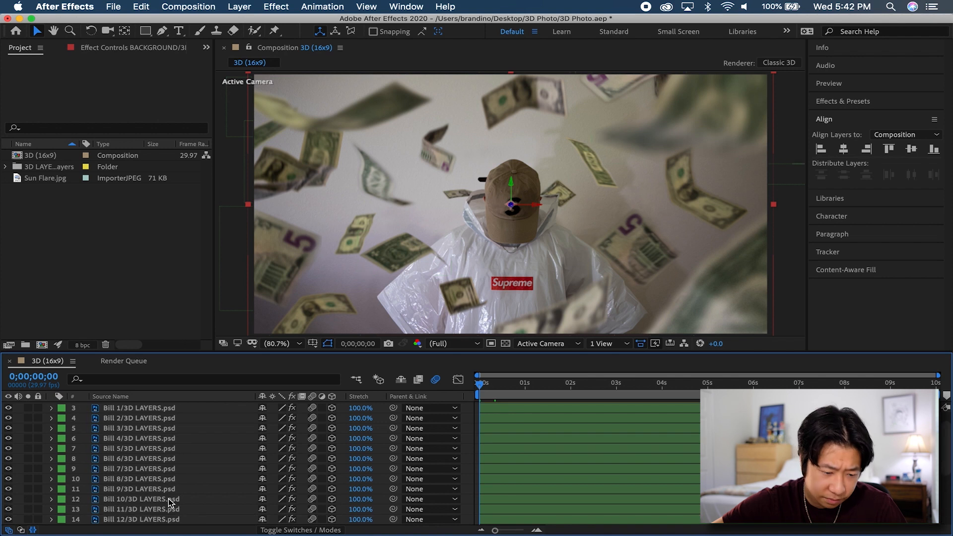
click(9, 418)
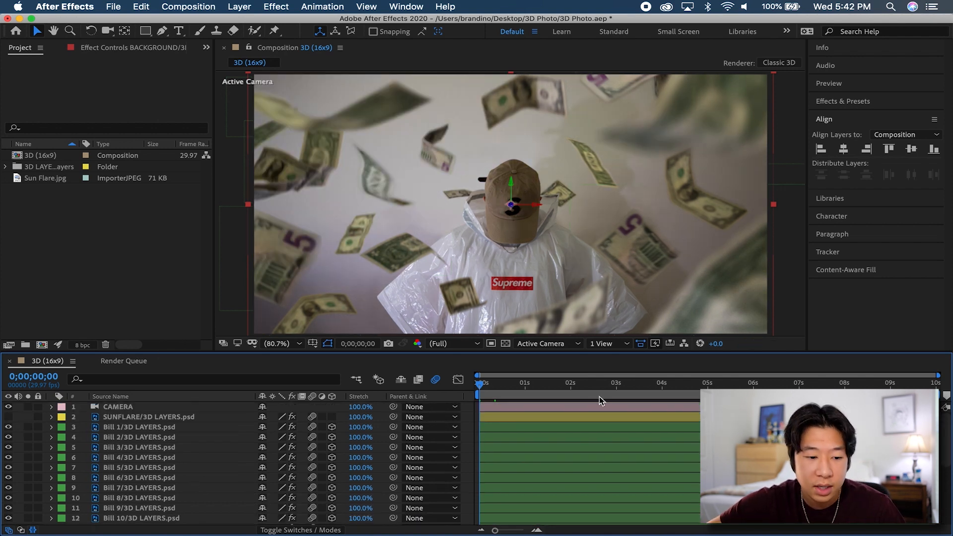
drag(600, 398, 480, 383)
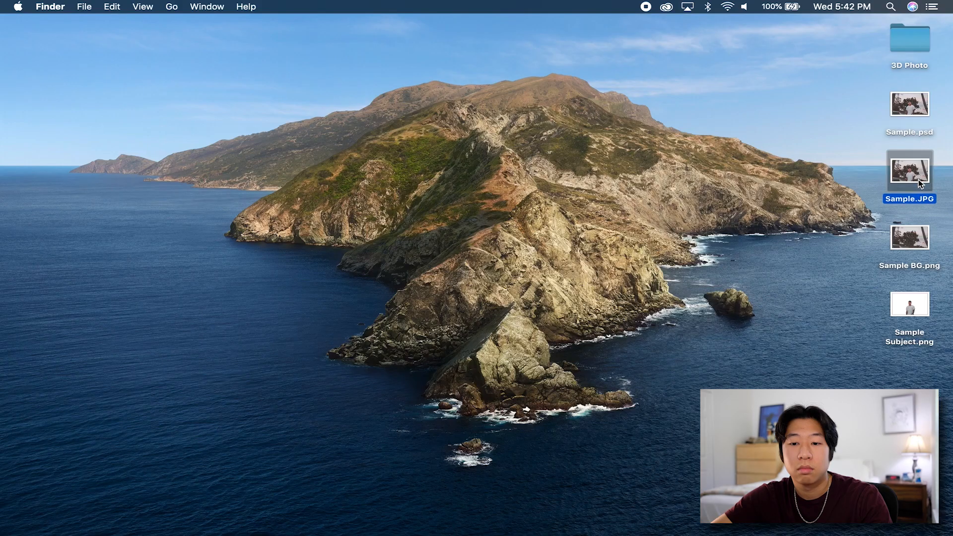
- Preview Sample.JPG from the desktop without opening it in an editor, and close the preview
key(space)
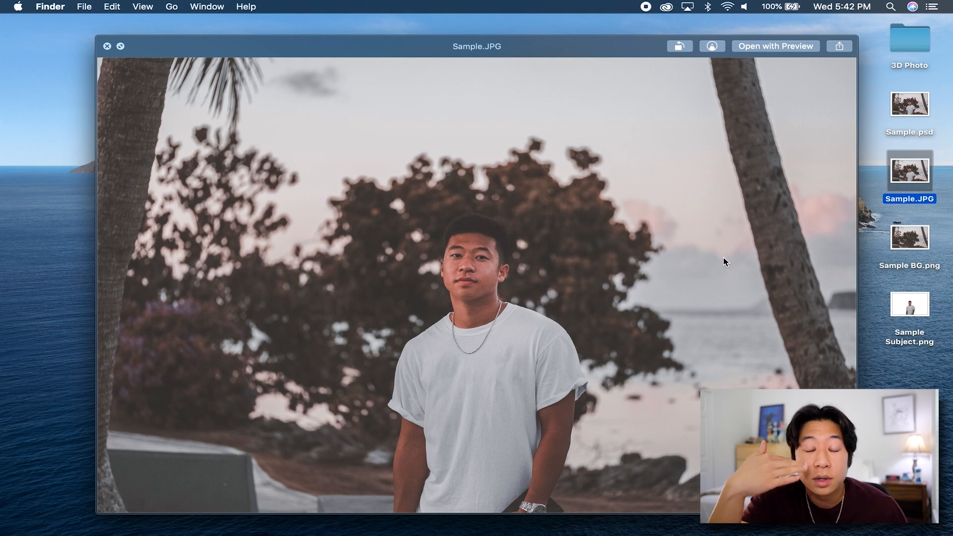
key(space)
key(space)
key(space)
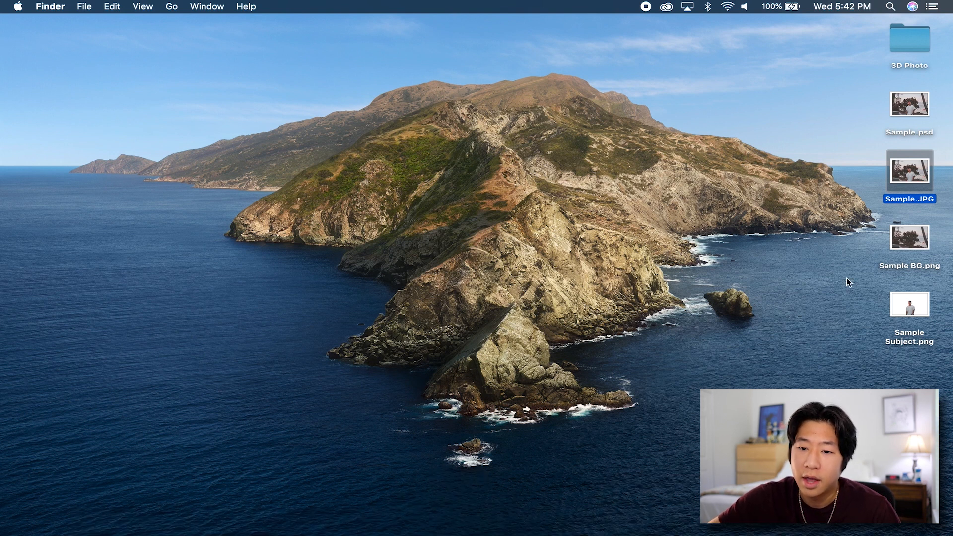
- Open Sample.psd in Photoshop and deselect its layers
double_click(928, 107)
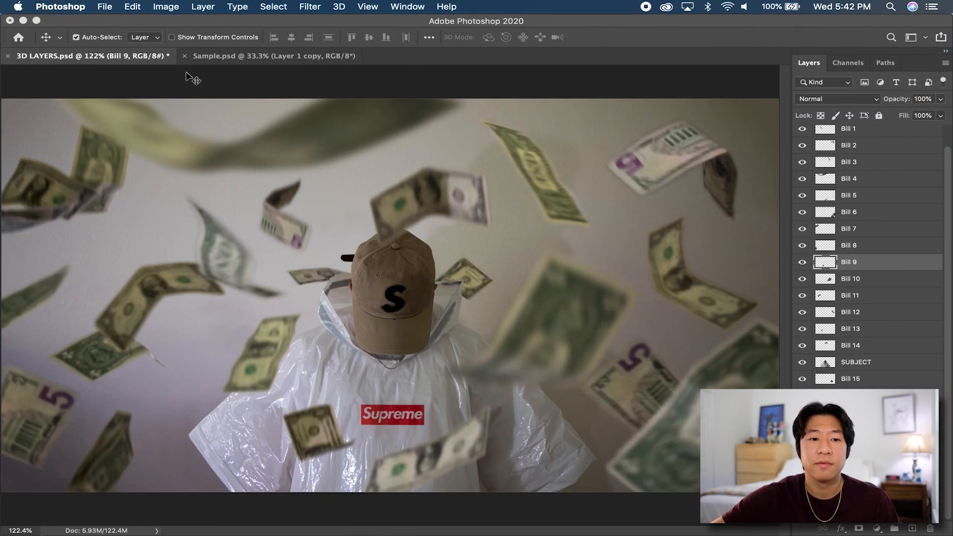
click(238, 56)
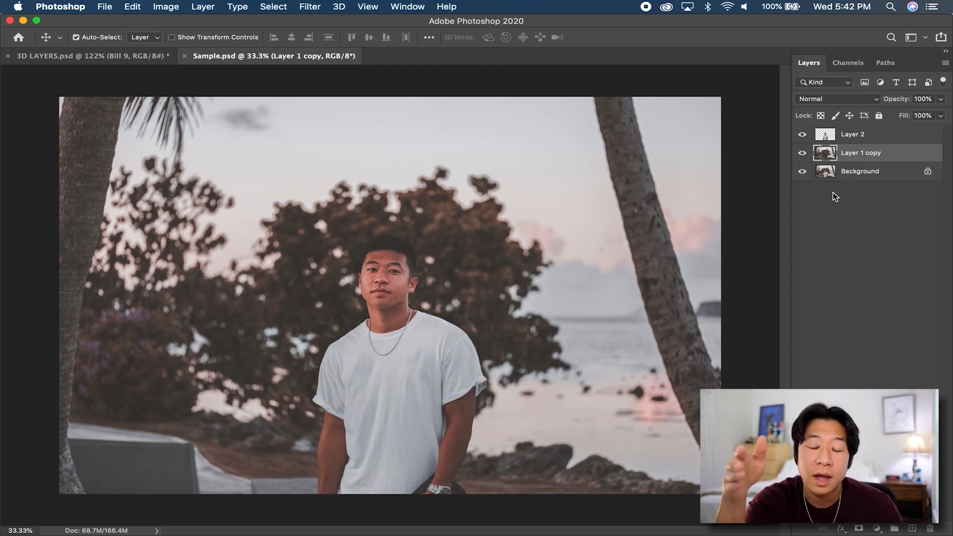
click(847, 143)
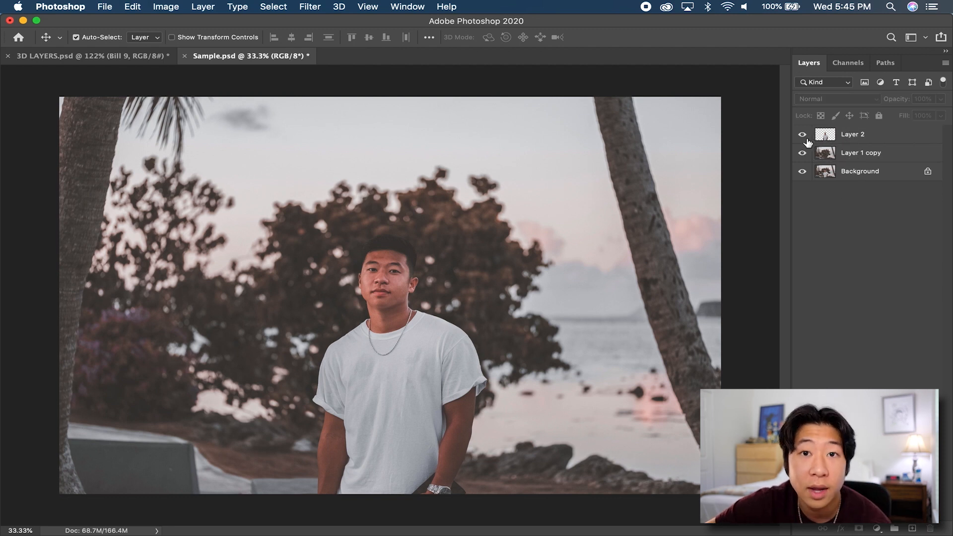
- Inspect the cut-out subject on Layer 2 in isolation, and show only the background on Layer 1 copy
click(804, 137)
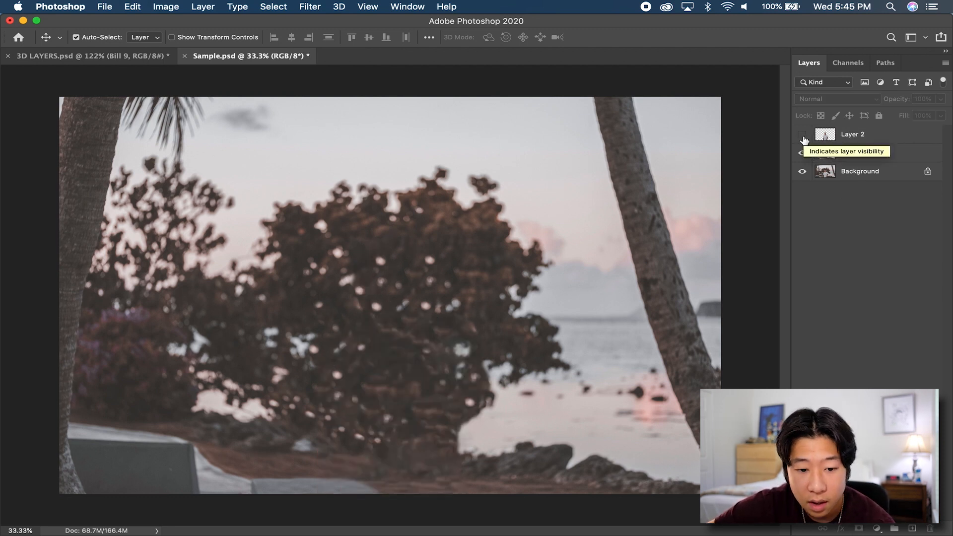
click(804, 138)
click(874, 134)
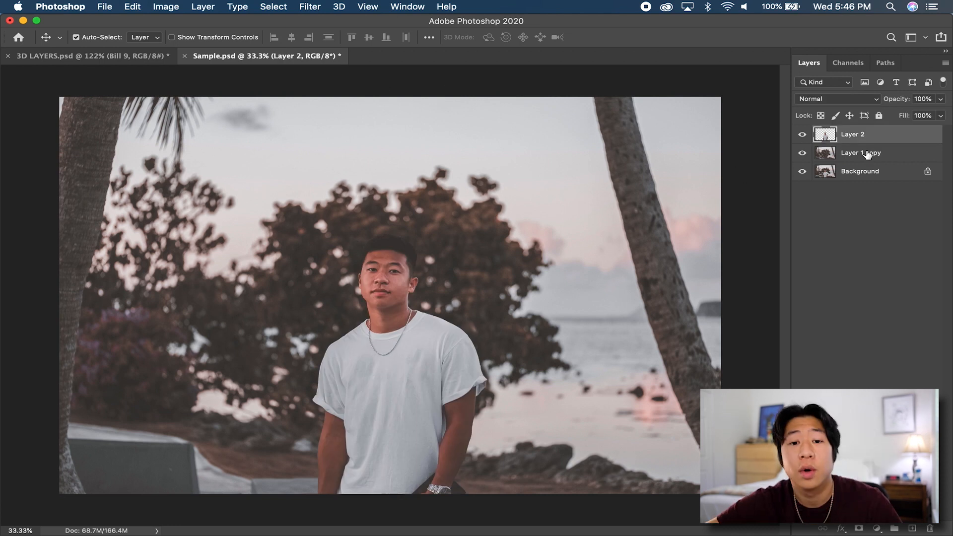
click(803, 153)
click(802, 171)
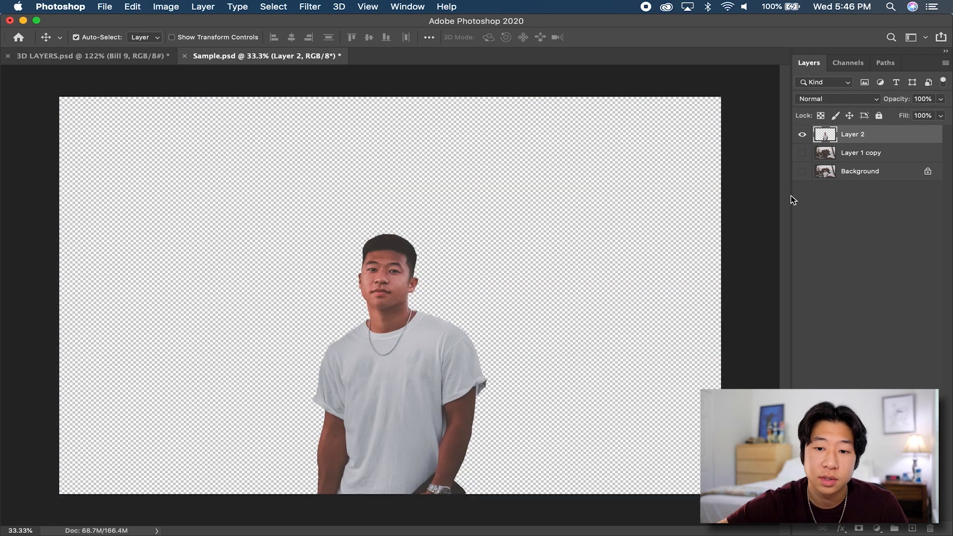
click(803, 135)
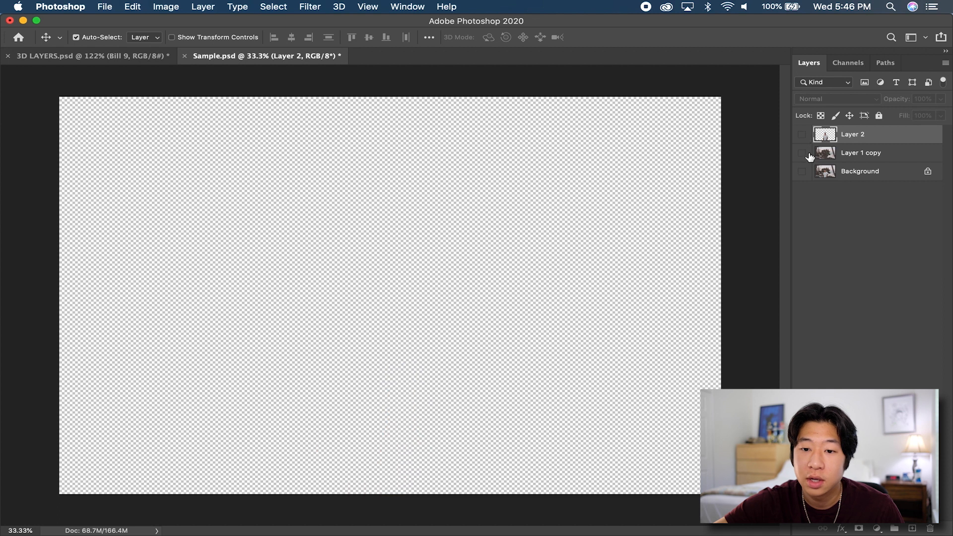
click(803, 154)
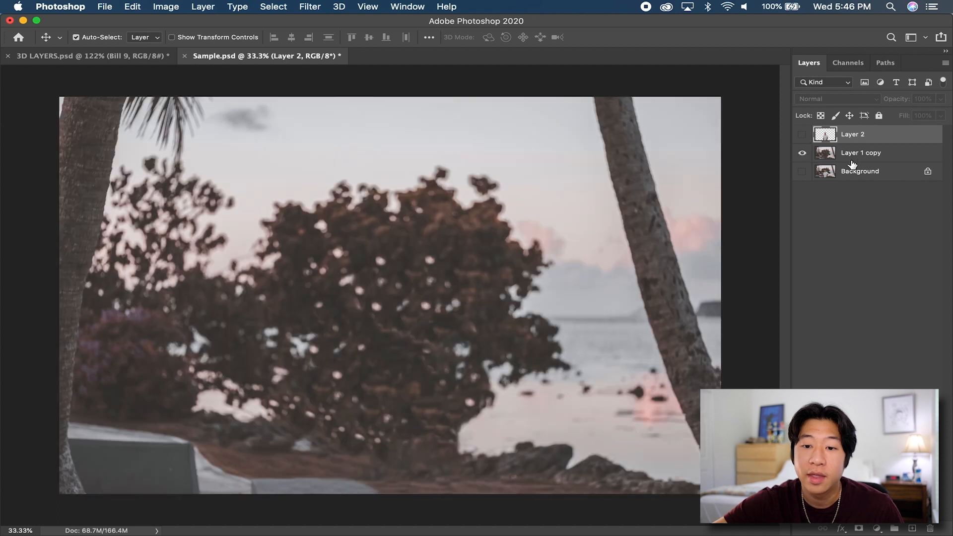
- Minimise Photoshop and move Sample BG.png and Sample Subject.png together to the middle of the desktop
click(23, 21)
click(910, 237)
drag(916, 382, 503, 248)
drag(629, 435, 347, 183)
click(554, 229)
- Switch to After Effects with the 3D Photo project open
mouse_move(687, 529)
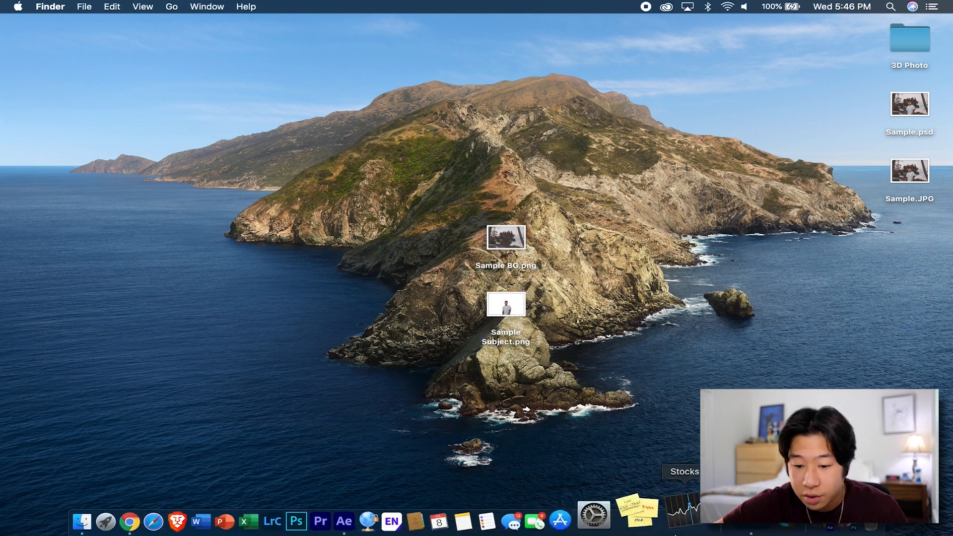
click(757, 524)
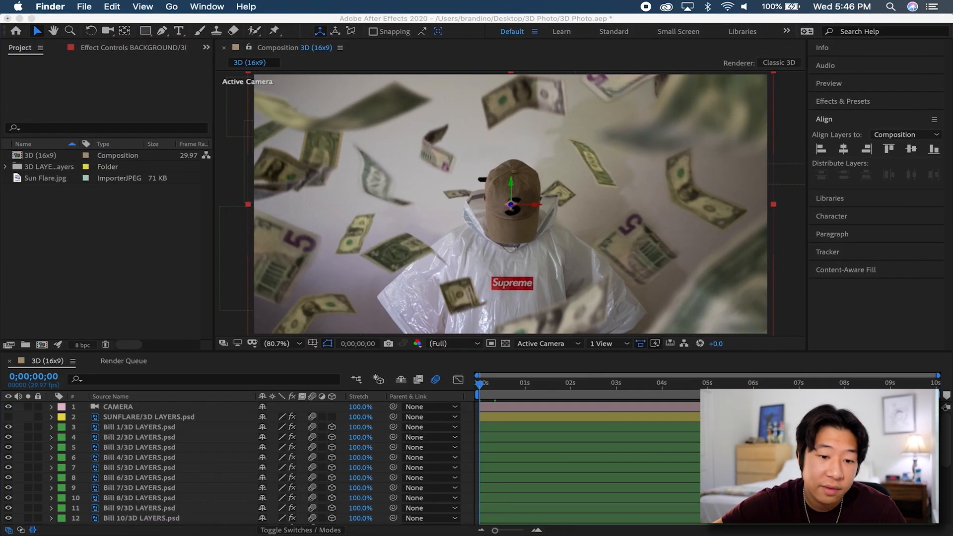
- Import Sample BG.png and Sample Subject.png from the Desktop into the project
right_click(147, 297)
mouse_move(159, 321)
click(323, 321)
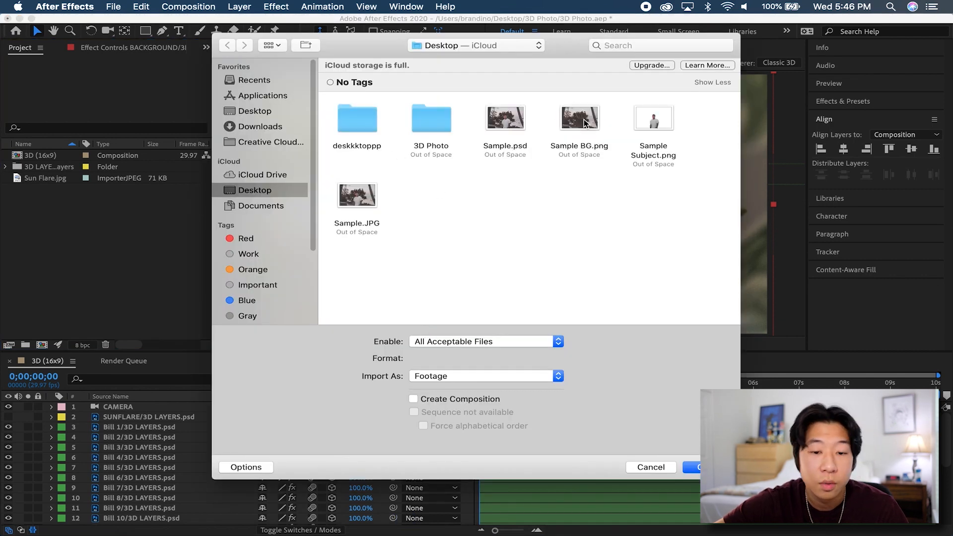
click(579, 122)
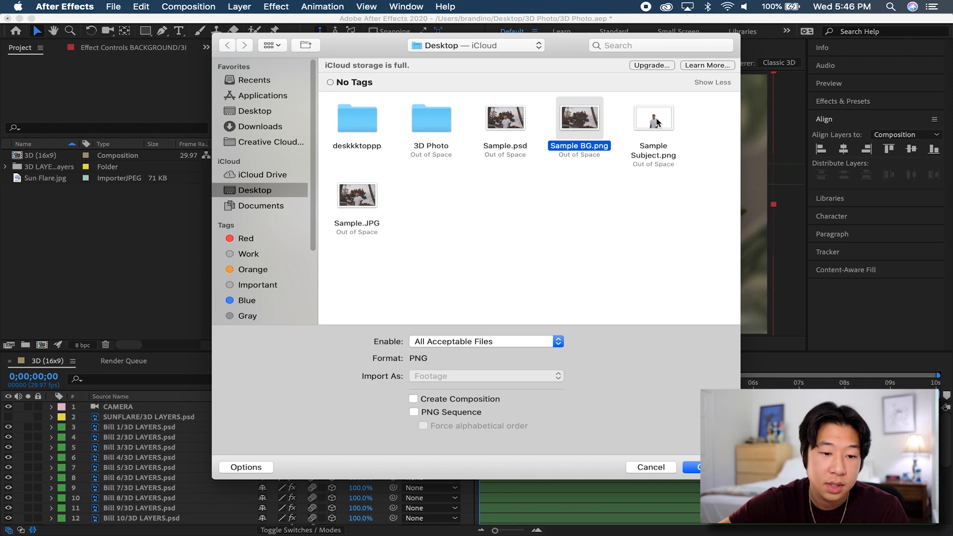
shift+click(657, 123)
key(Return)
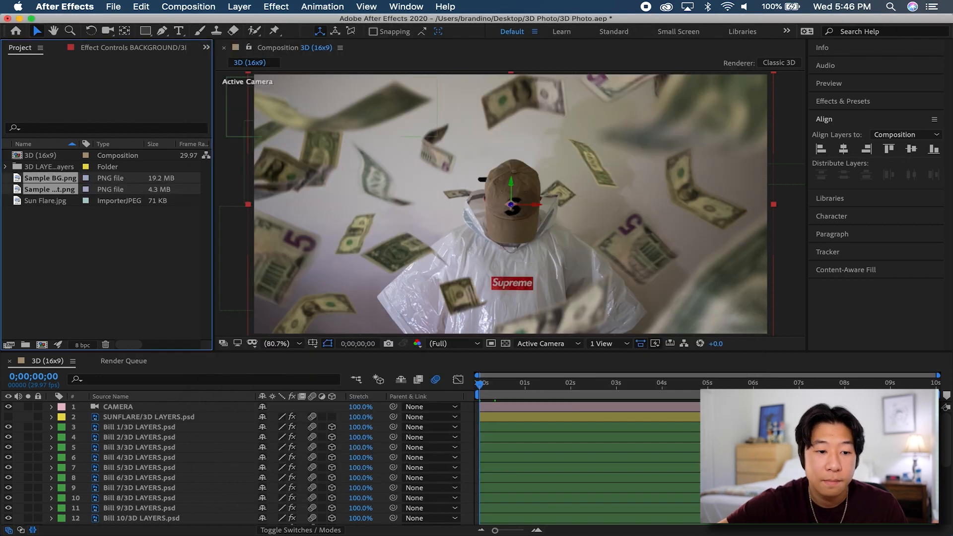
- Add Sample BG.png to the composition as a 3D layer directly above the BACKGROUND layer, replacing that layer, which is hidden
click(53, 244)
drag(58, 181, 114, 530)
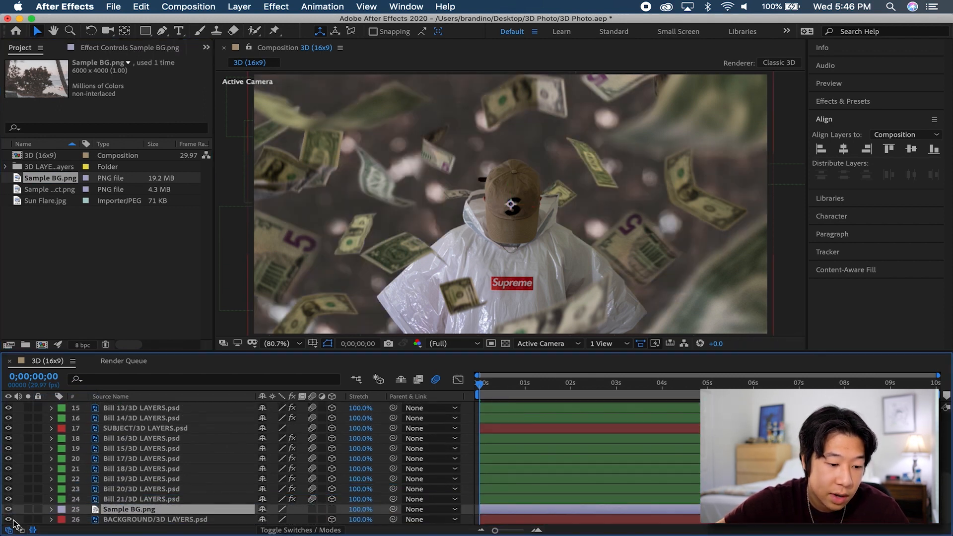
click(9, 519)
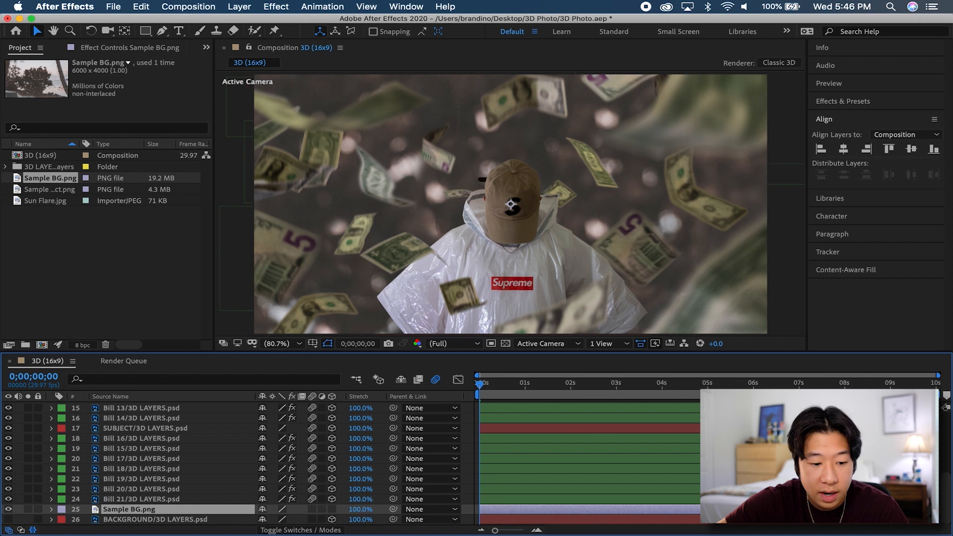
click(333, 510)
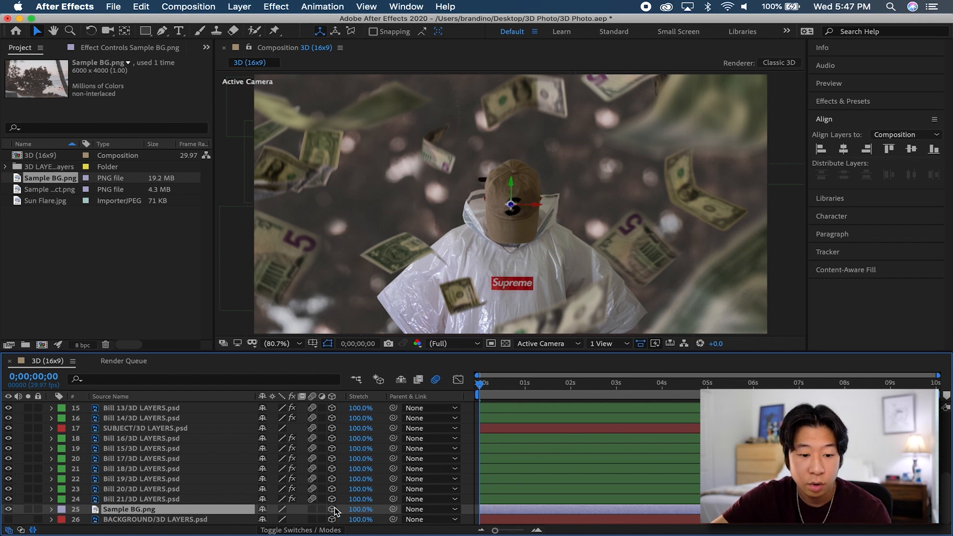
- Set the composition view layout to 2 Views - Horizontal to show the top and active camera views
click(615, 350)
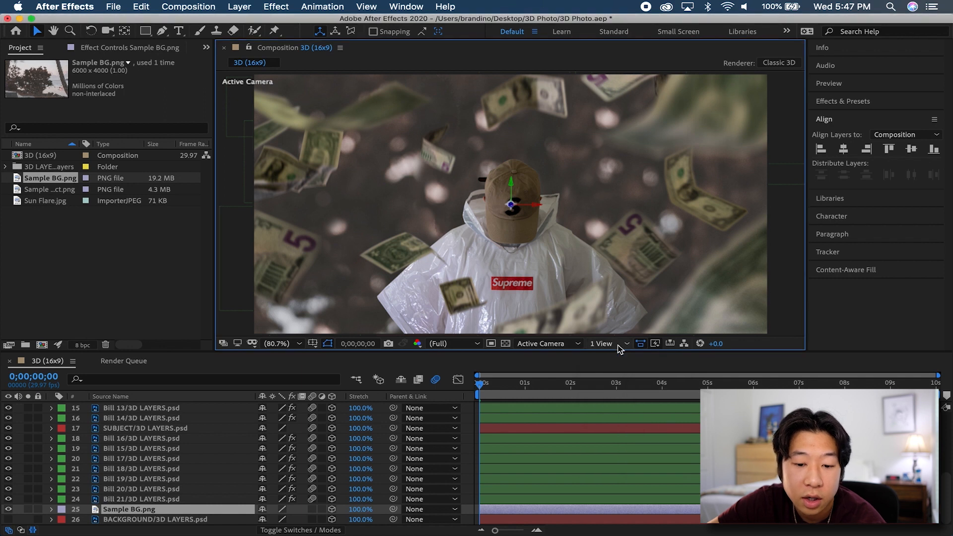
click(614, 345)
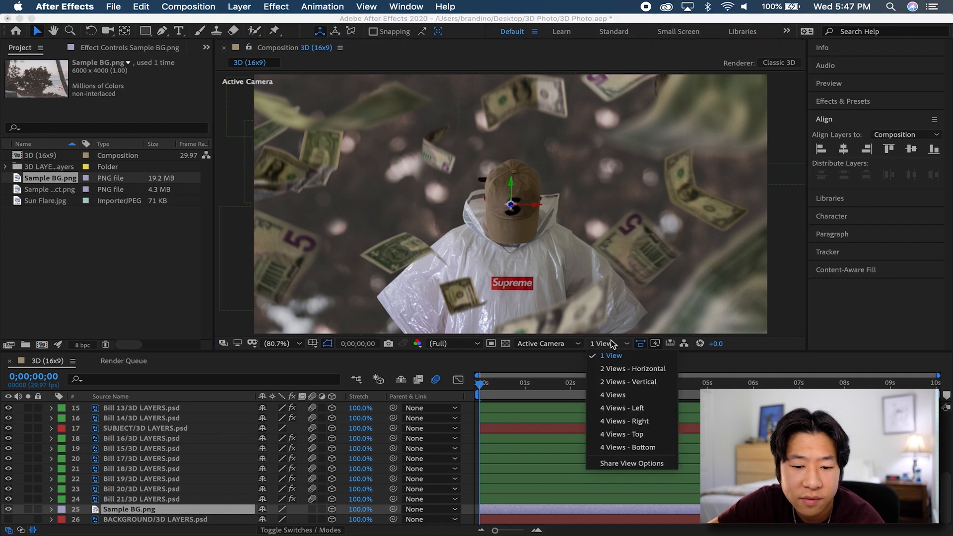
click(616, 368)
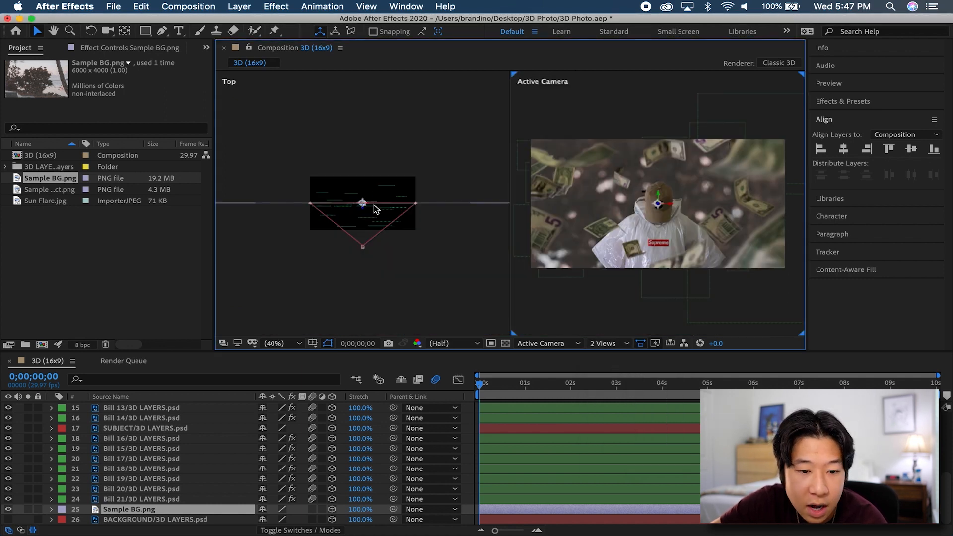
scroll(360, 191, up, 5)
scroll(359, 191, down, 3)
scroll(353, 204, down, 2)
scroll(355, 203, up, 2)
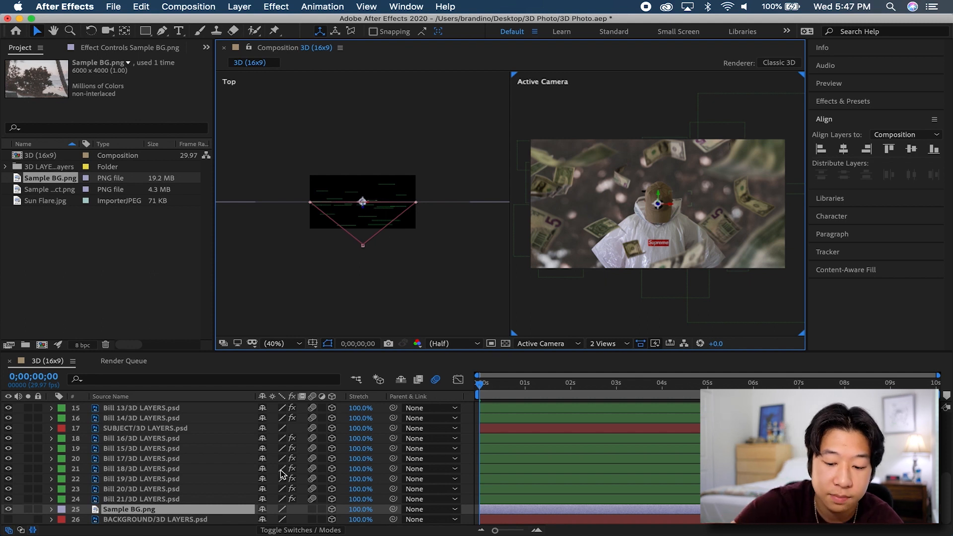
- Set Sample BG.png's Z position to 572 and scale the layer down to roughly the frame width
key(p)
drag(305, 520, 674, 510)
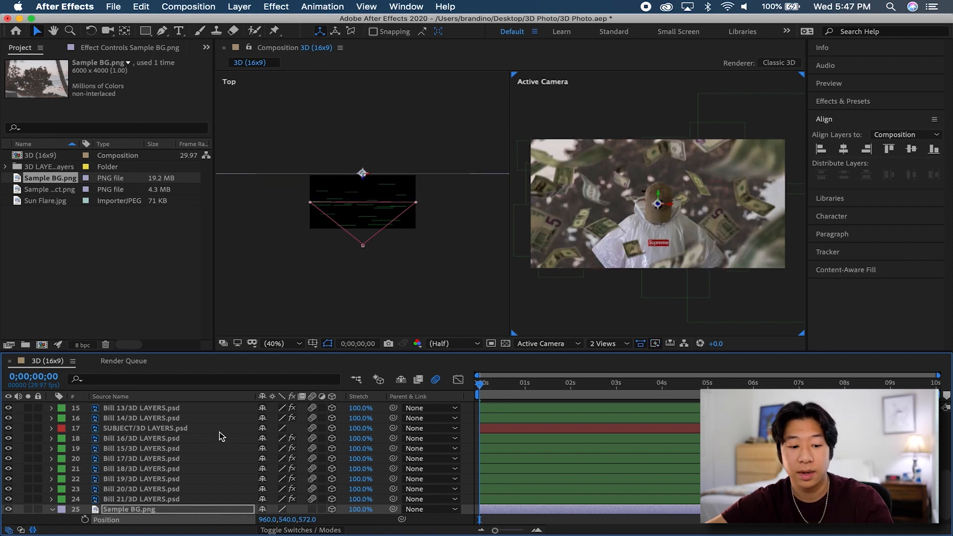
key(s)
drag(326, 523, 296, 520)
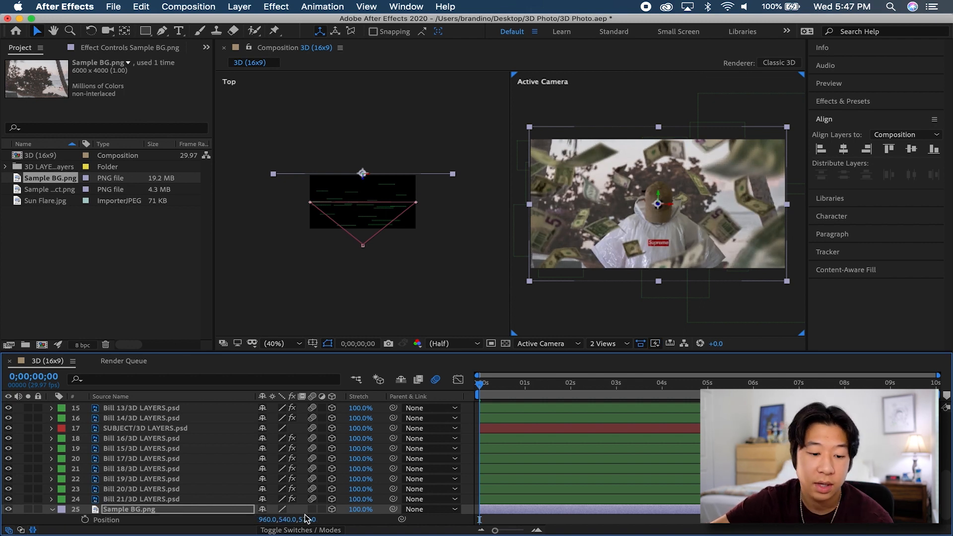
- Raise Sample BG.png to a Y position of 368 and collapse its properties
key(p)
scroll(204, 458, down, 1)
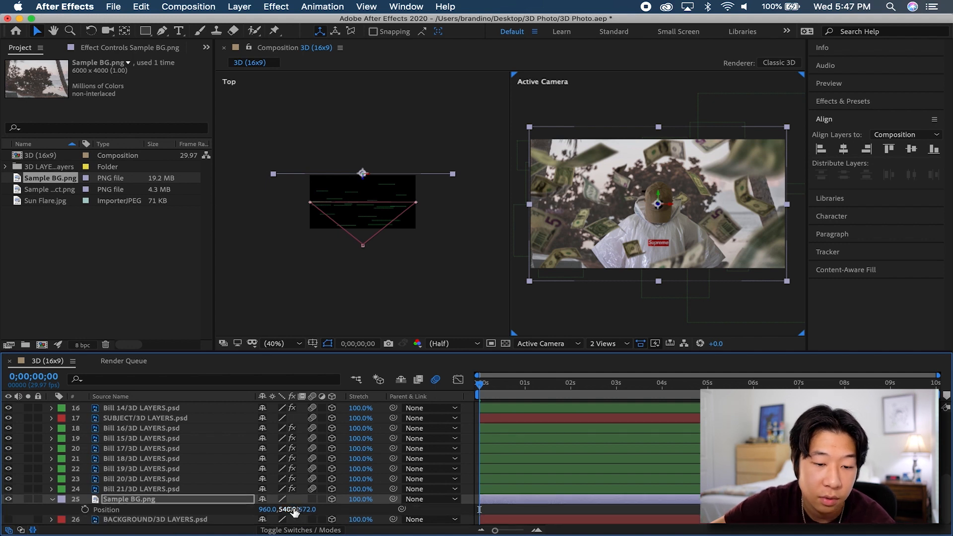
drag(291, 510, 187, 503)
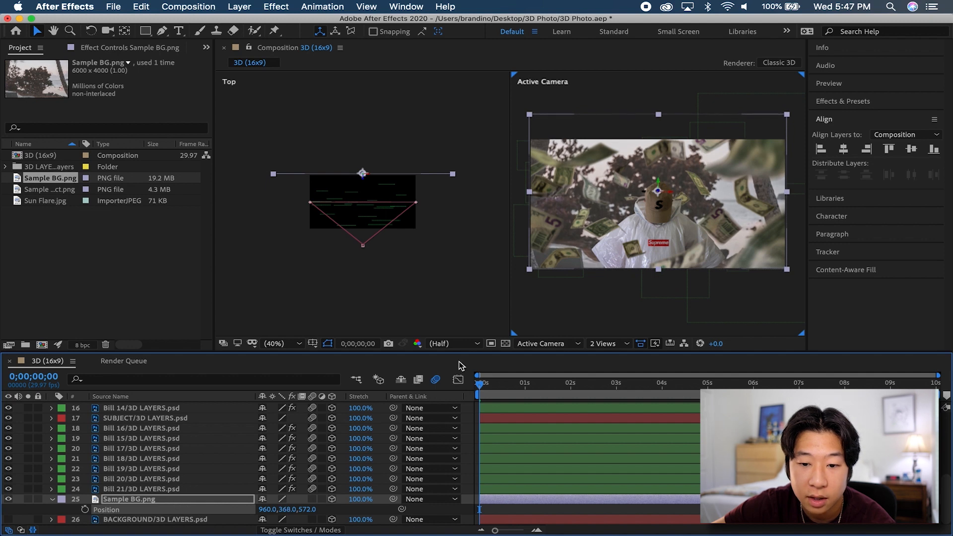
click(460, 292)
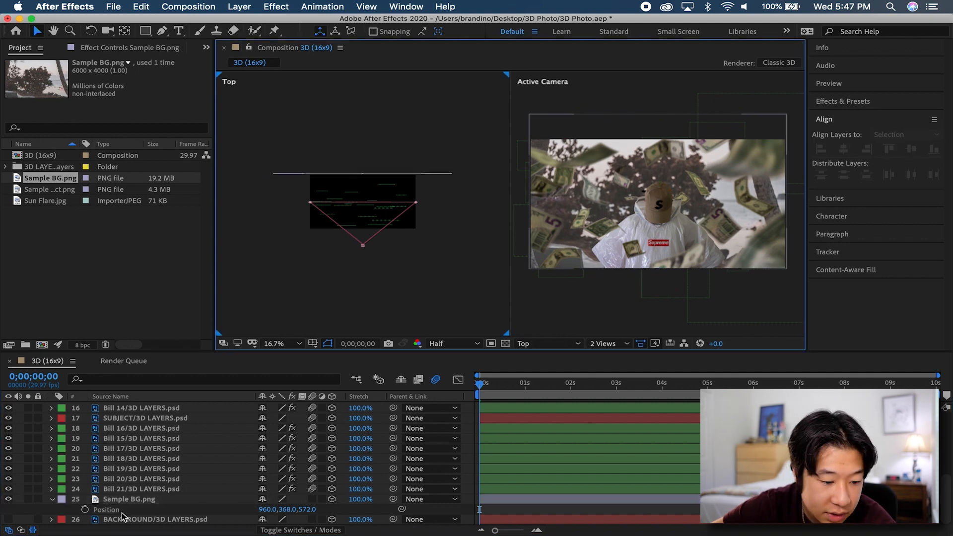
click(52, 500)
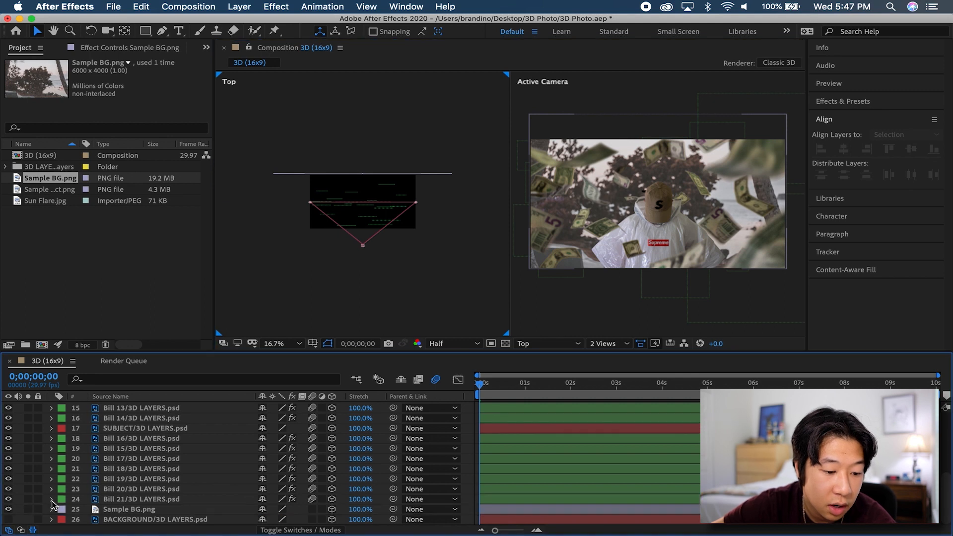
- Add Sample Subject.png as a 3D layer directly above the SUBJECT layer and hide the original SUBJECT layer
click(65, 192)
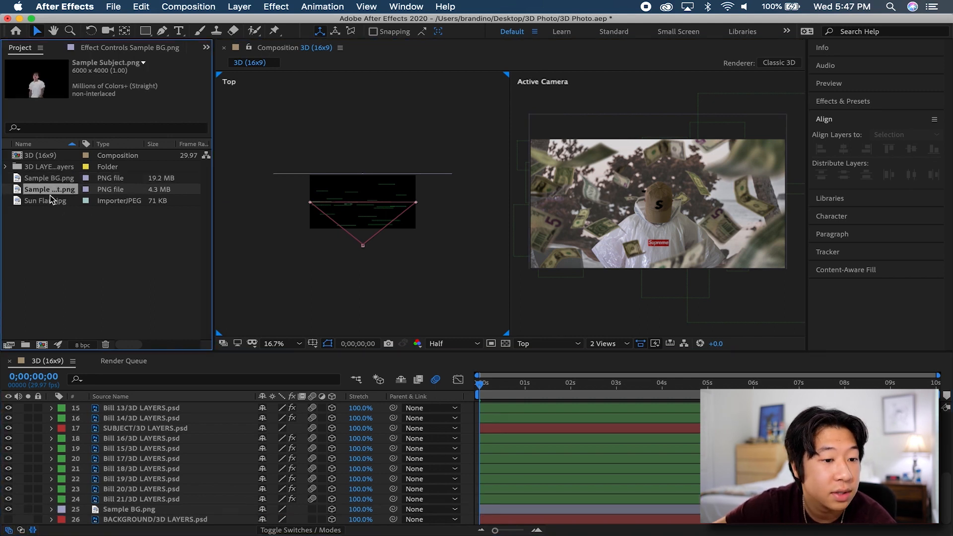
drag(50, 192, 117, 425)
click(8, 438)
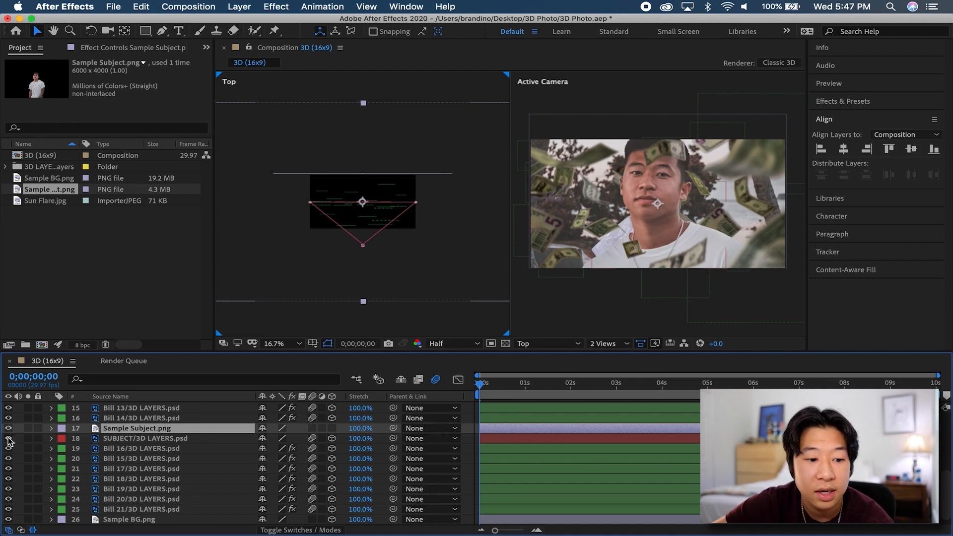
click(334, 429)
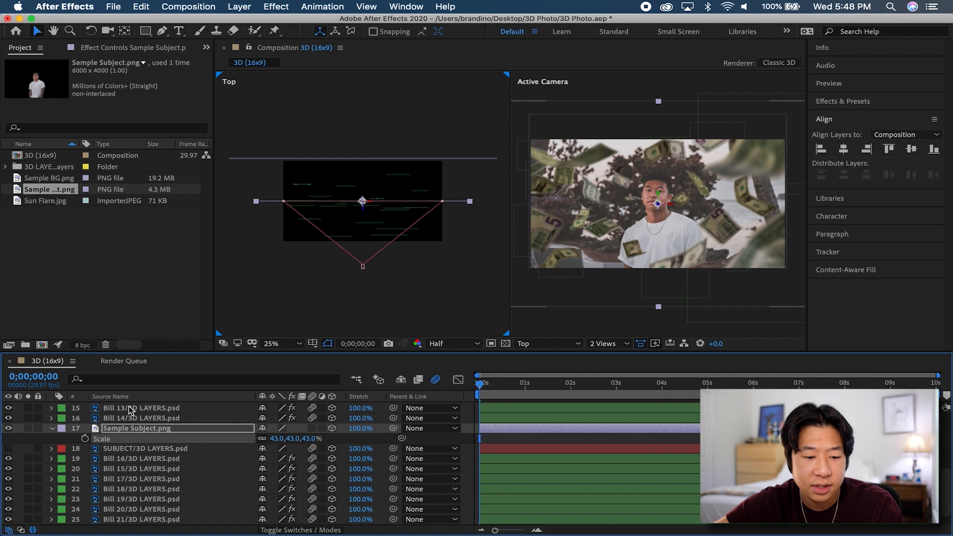
- Scale Sample Subject.png to 27% and return the composition to 1 View
click(287, 438)
text(25)
key(Return)
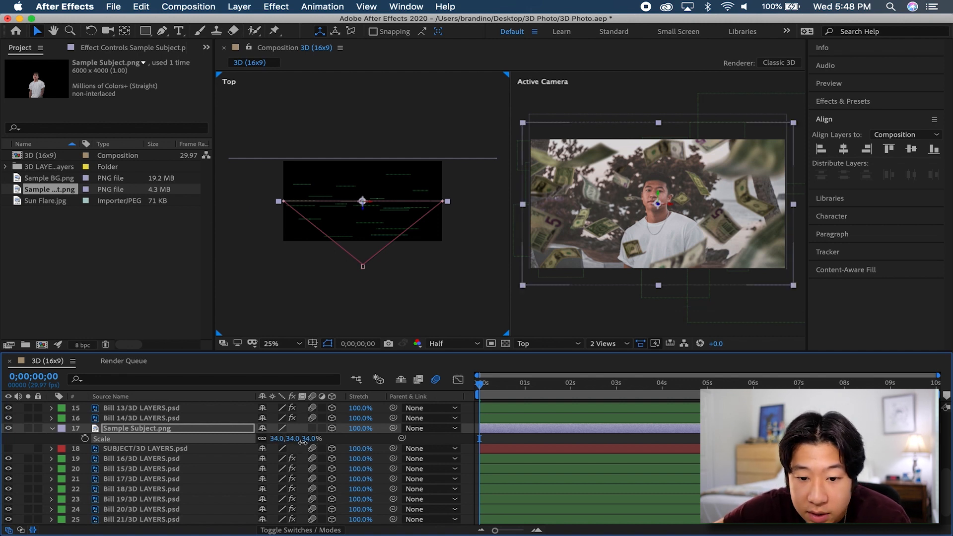
drag(300, 443, 302, 443)
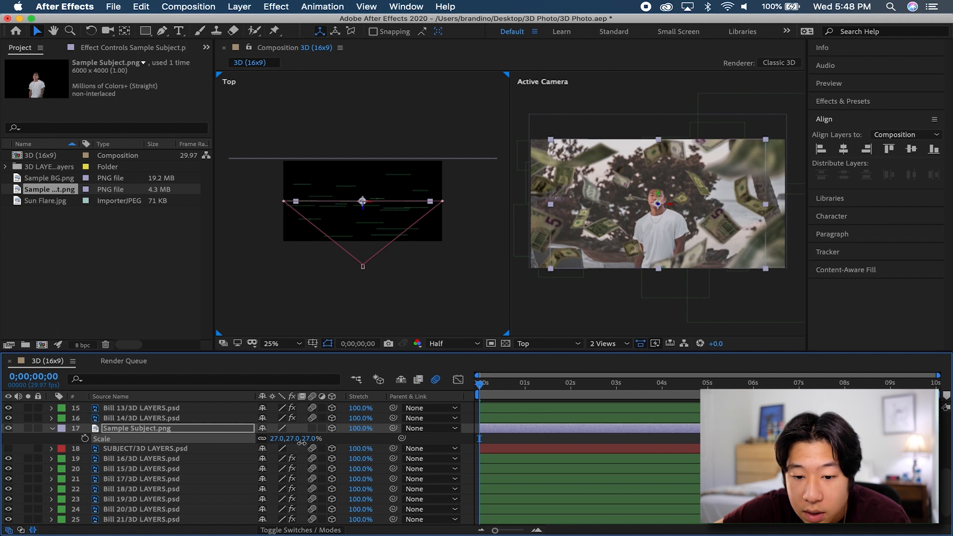
click(603, 342)
click(610, 352)
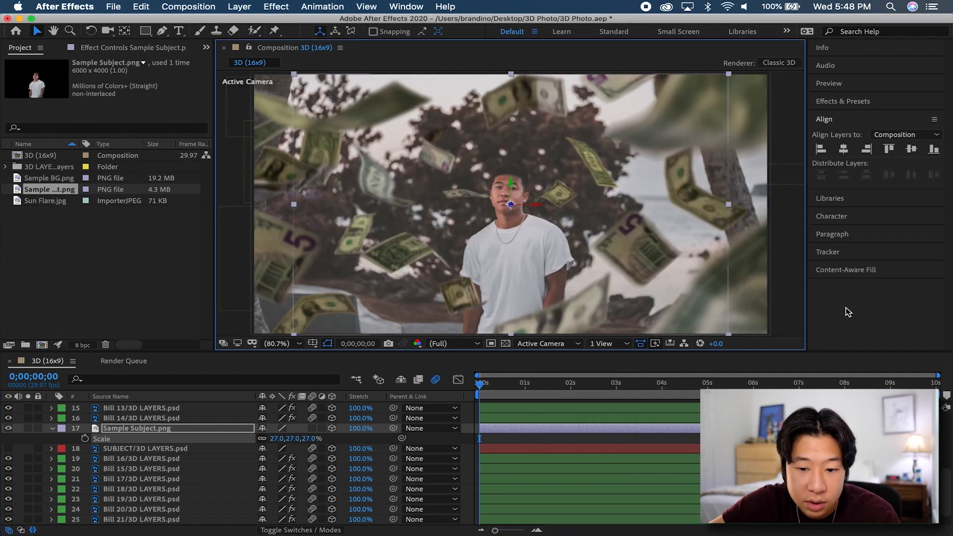
click(789, 301)
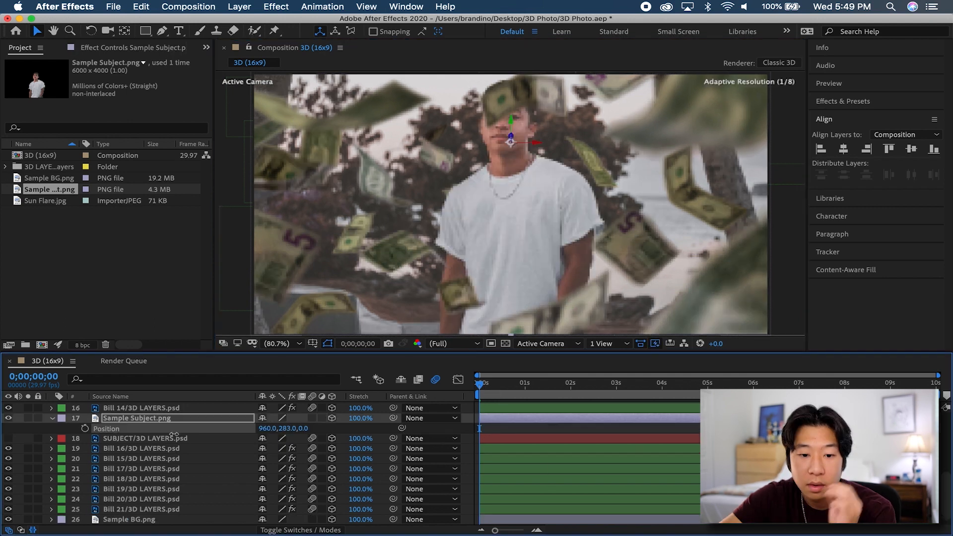
- Scale Sample Subject.png down slightly and set its Y position to 378 so its lower edge meets the frame bottom
drag(176, 435, 173, 434)
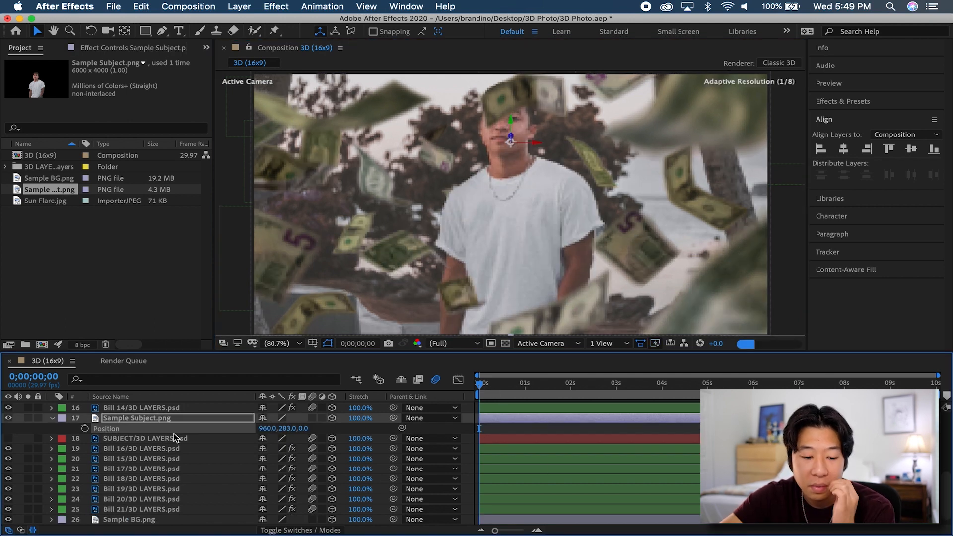
key(s)
drag(306, 428, 303, 429)
key(p)
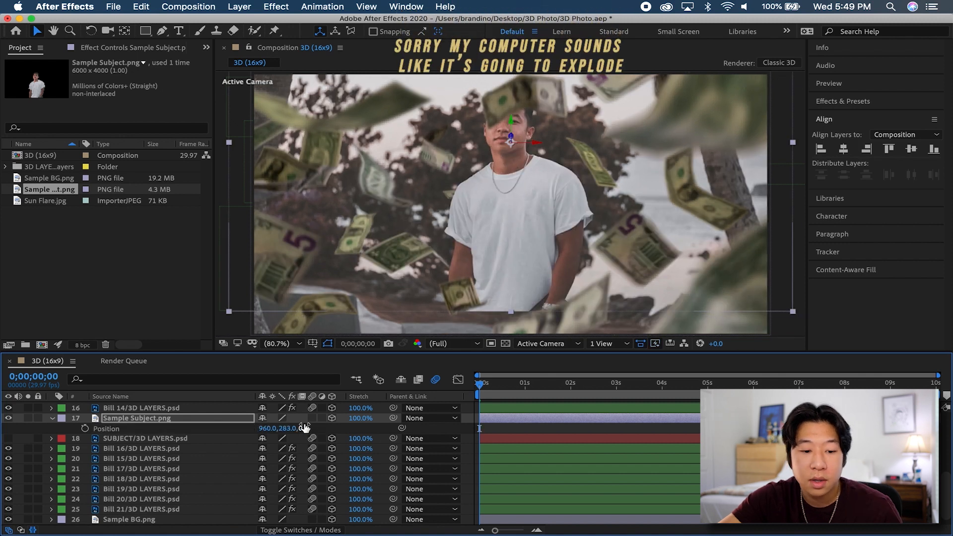
drag(294, 430, 347, 432)
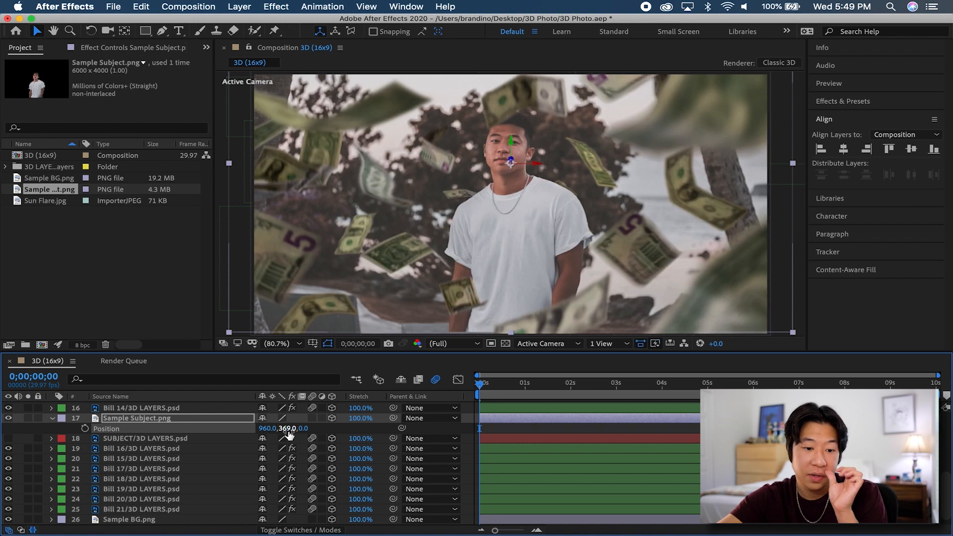
drag(285, 430, 290, 434)
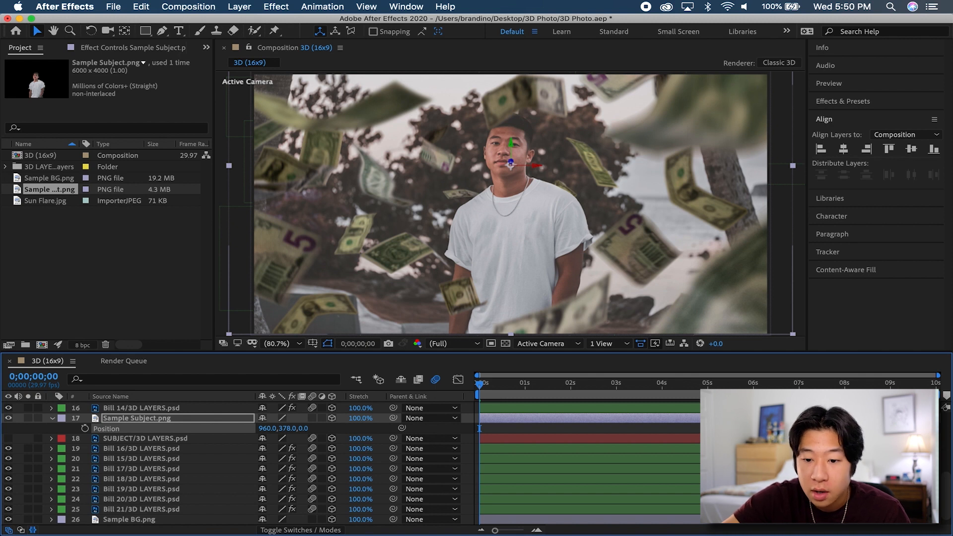
- Play back the 3D animation with the new subject and background, and return to the first frame
click(810, 313)
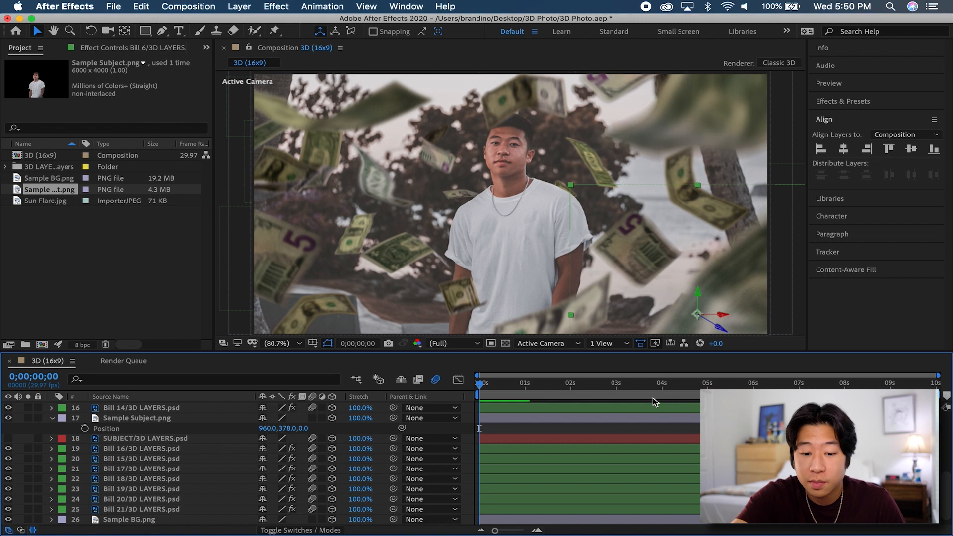
key(space)
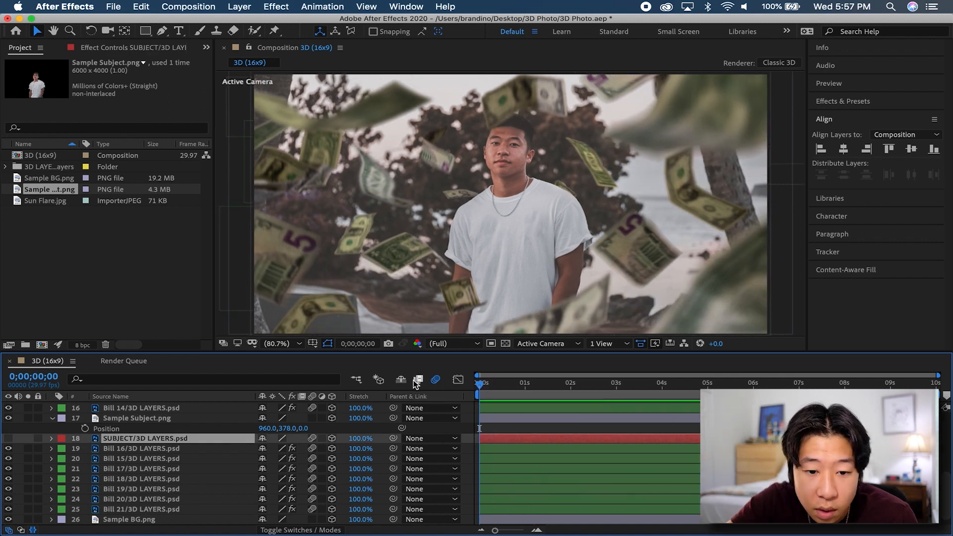
key(space)
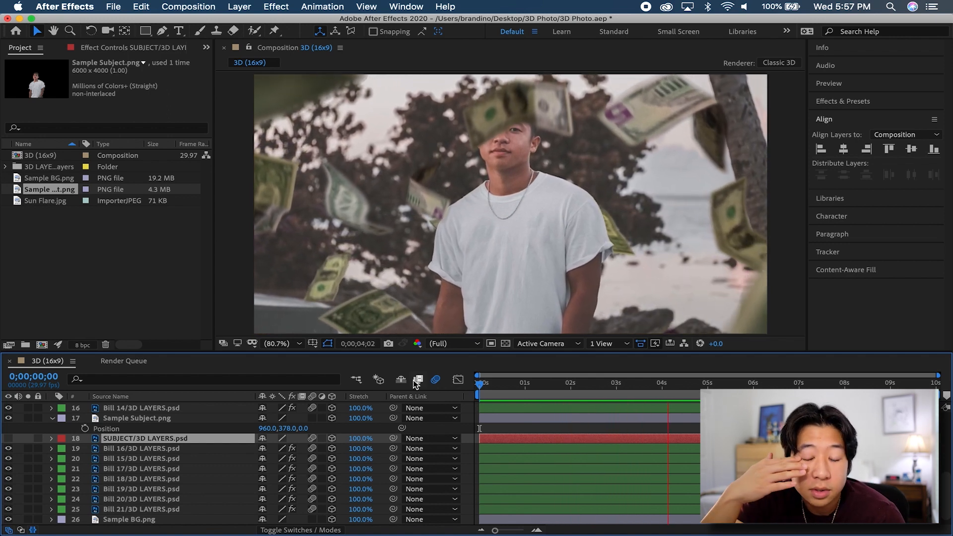
key(space)
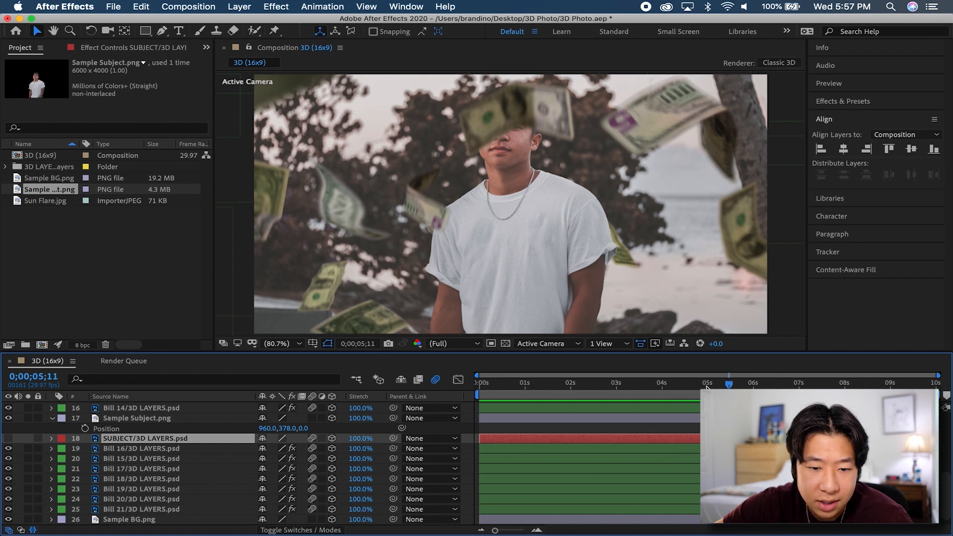
drag(708, 387, 388, 395)
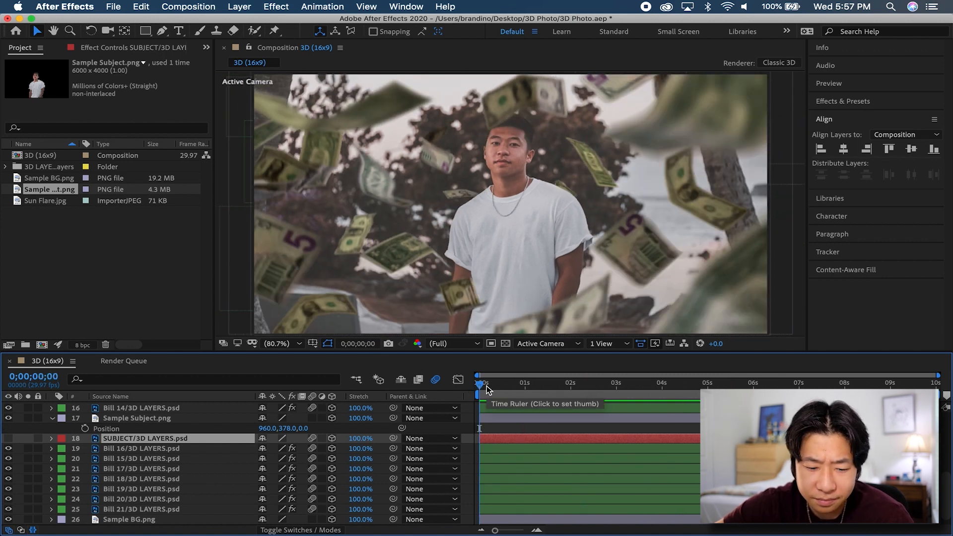
- Move the Bill 14 layer up clear of the subject's head and check the motion through to 0;00;09;29
click(524, 90)
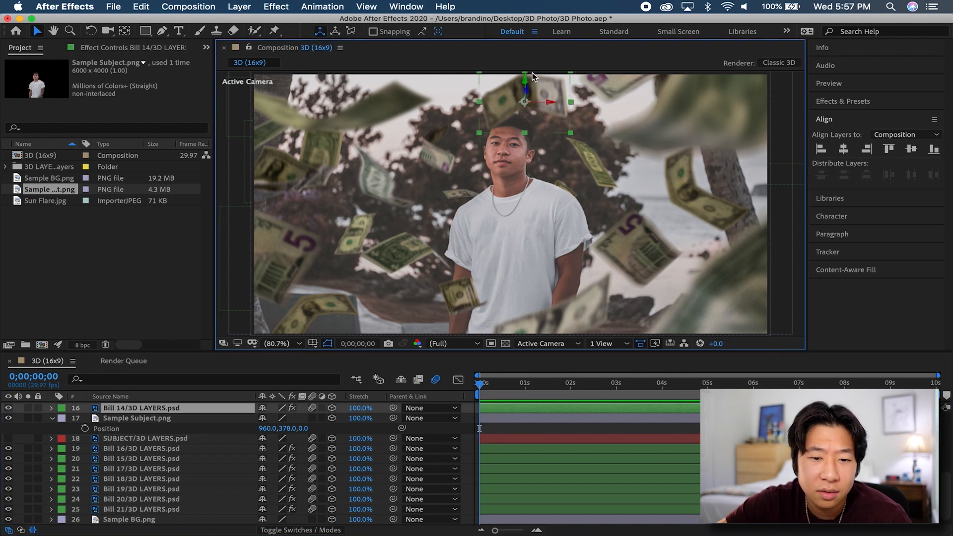
drag(525, 82, 526, 60)
drag(481, 384, 786, 385)
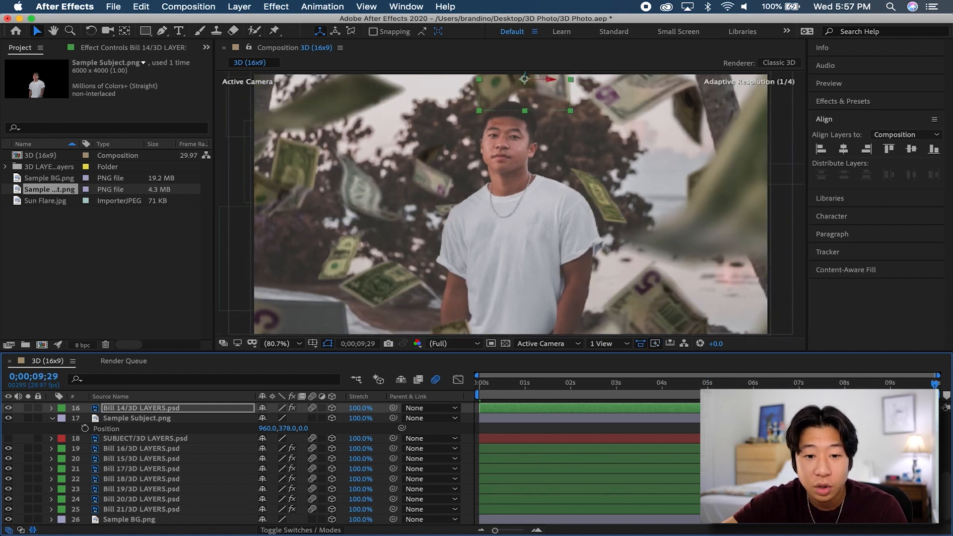
key(Home)
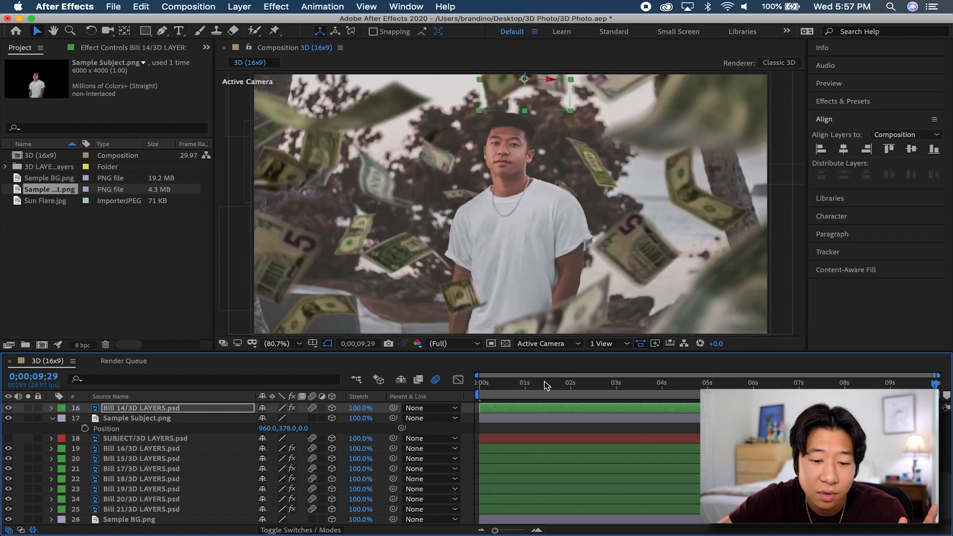
click(723, 314)
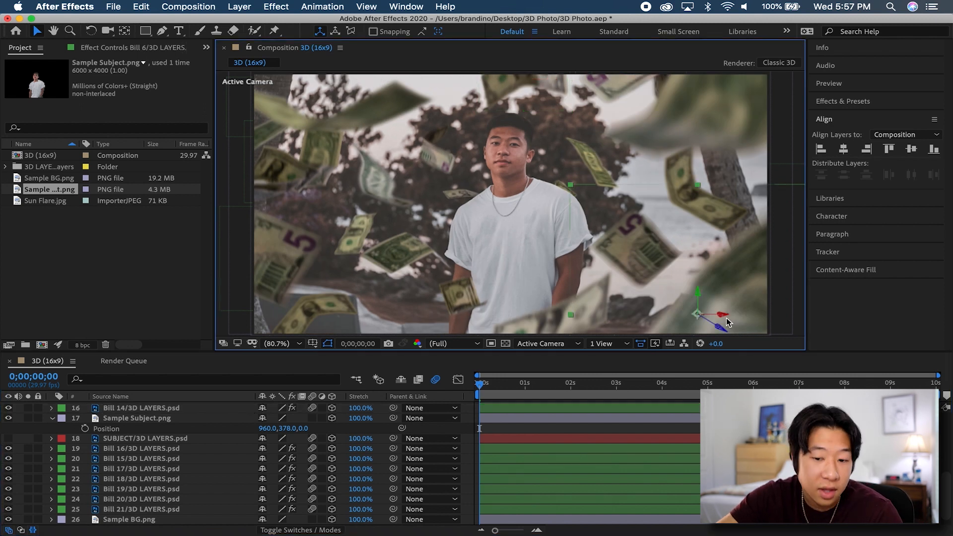
mouse_move(723, 315)
mouse_down()
mouse_move(544, 319)
mouse_move(921, 321)
mouse_move(687, 325)
mouse_move(721, 326)
mouse_up()
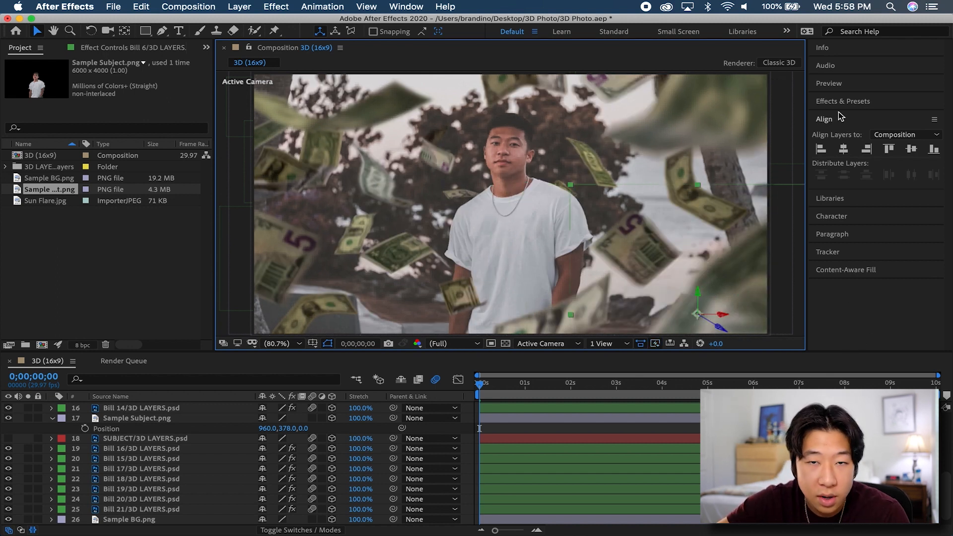
- Shift the CAMERA layer's position at the first frame to 846, 373, -800.4 and set its Y Rotation to 3°
scroll(149, 427, up, 8)
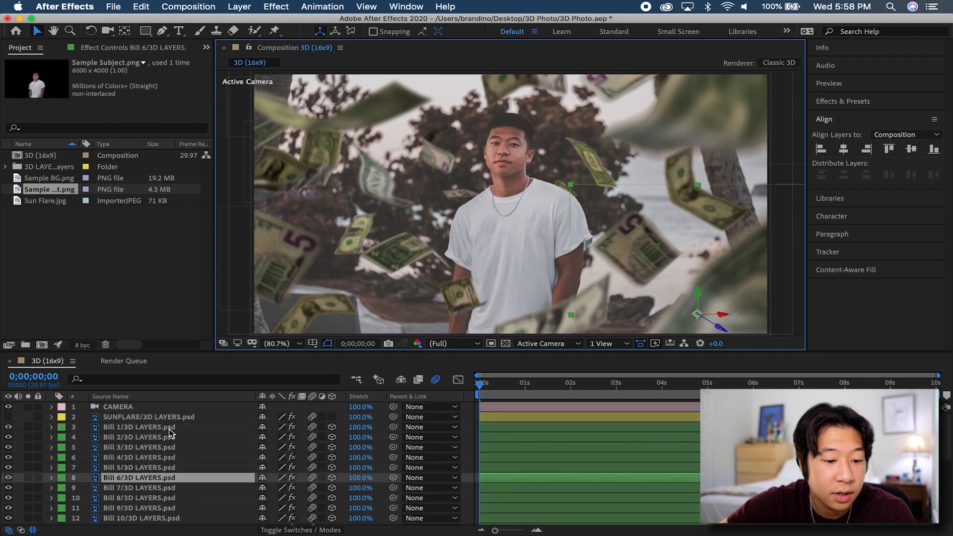
click(164, 407)
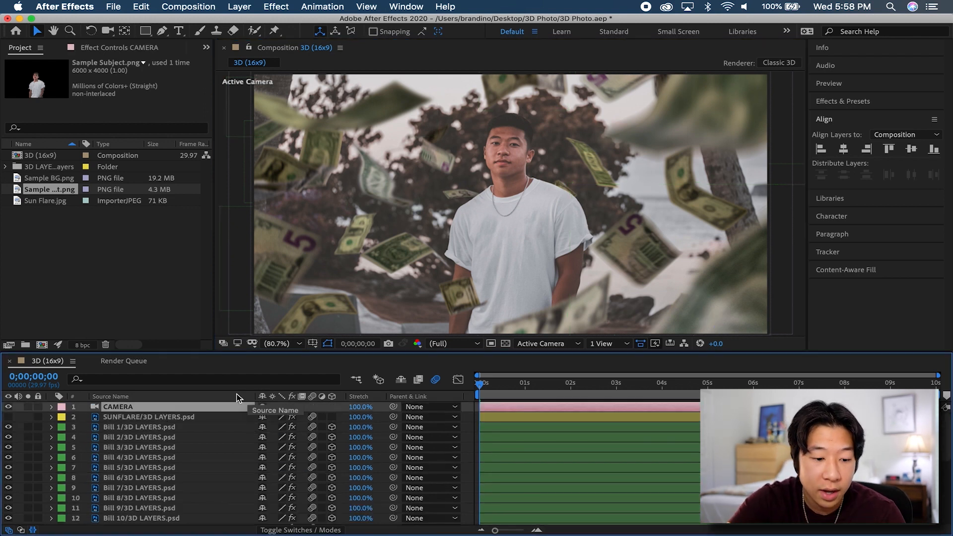
key(alt+shift+p)
drag(524, 386, 473, 386)
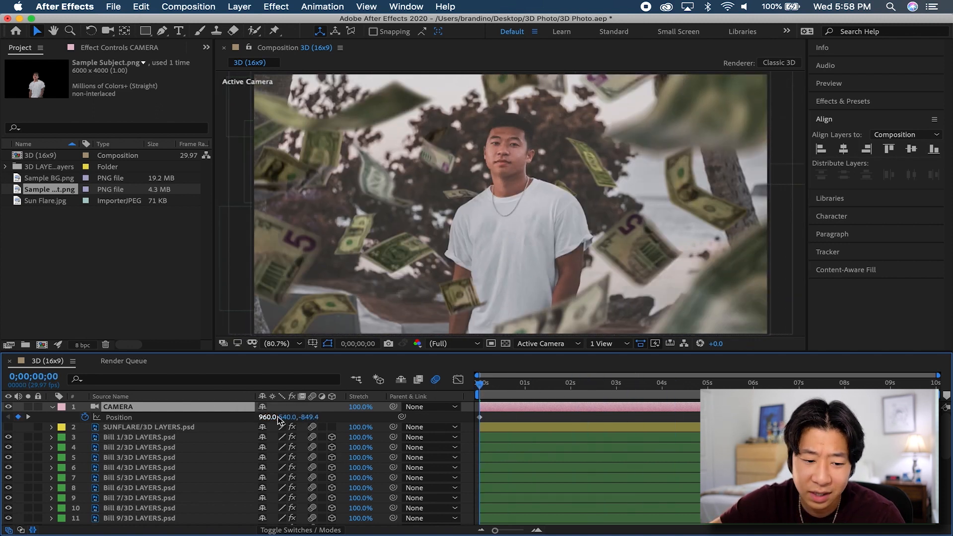
drag(290, 419, 235, 419)
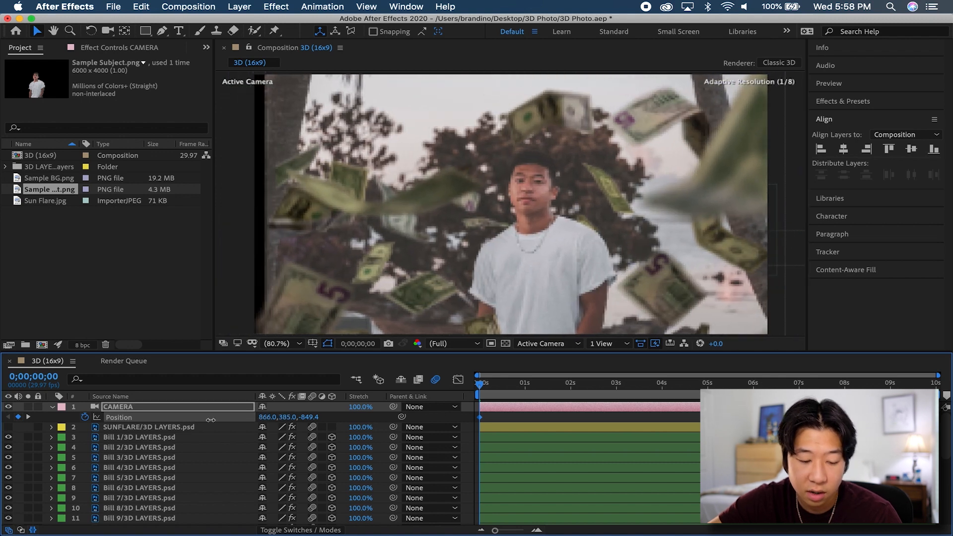
key(r)
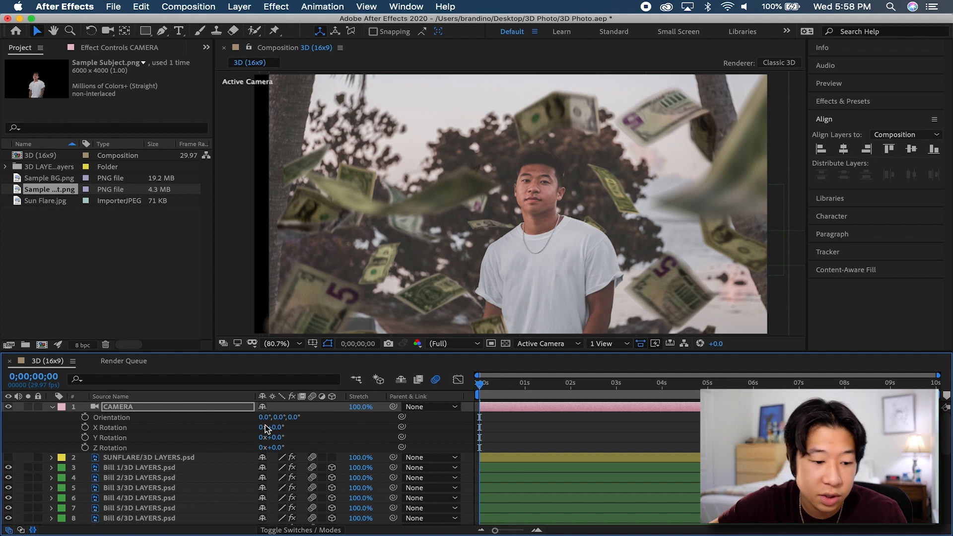
drag(275, 437, 343, 419)
key(alt+shift+p)
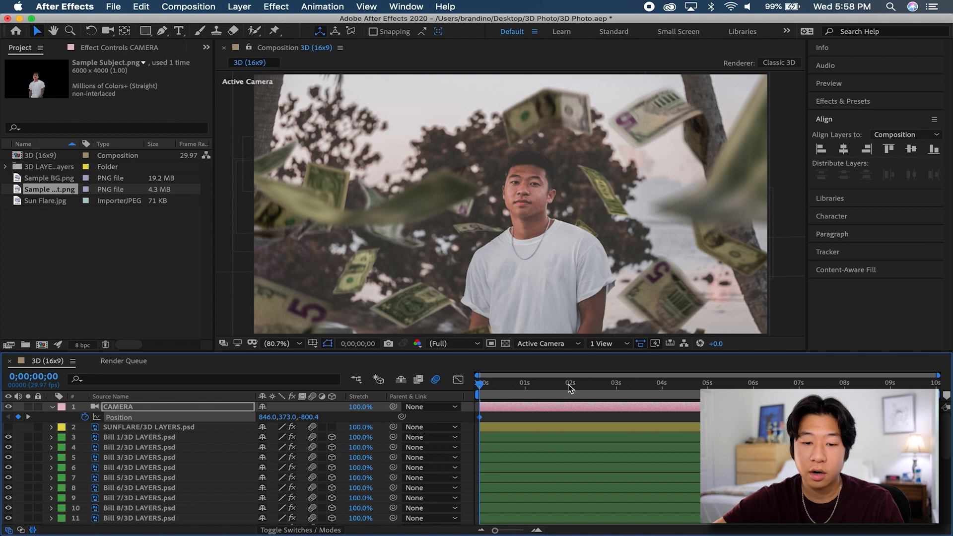
- Set the camera's first-frame position to X 773, Y 219 and start rotation keyframes there at X -4° and Y 3°
drag(480, 385, 424, 385)
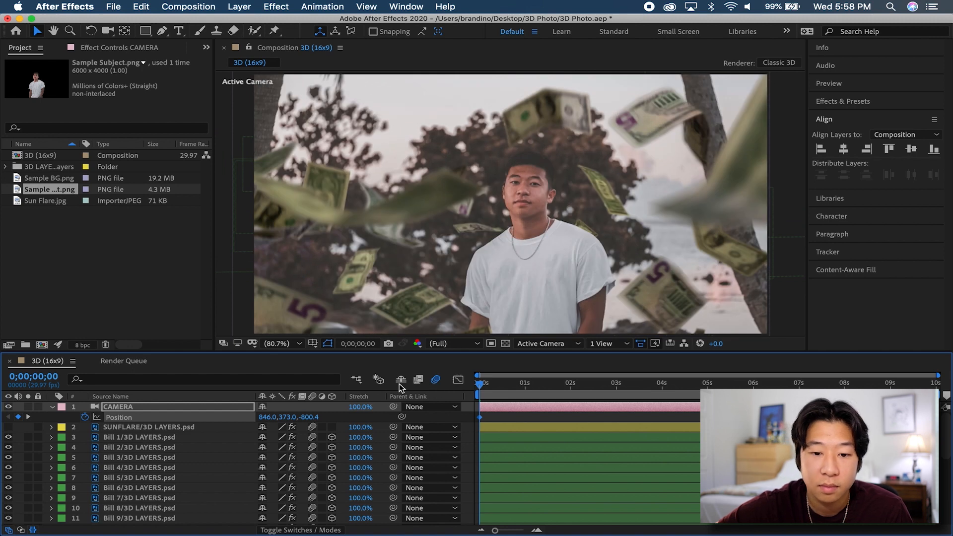
drag(270, 417, 207, 427)
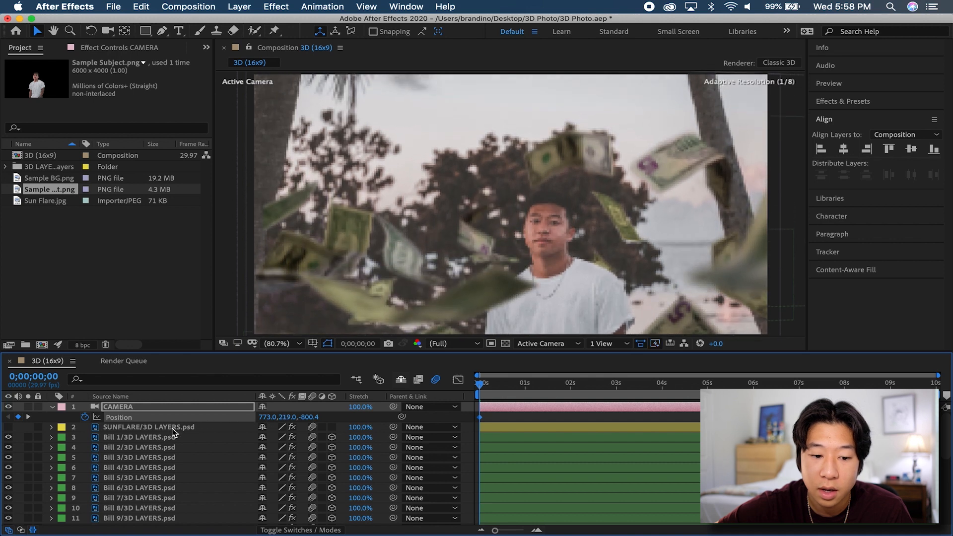
key(r)
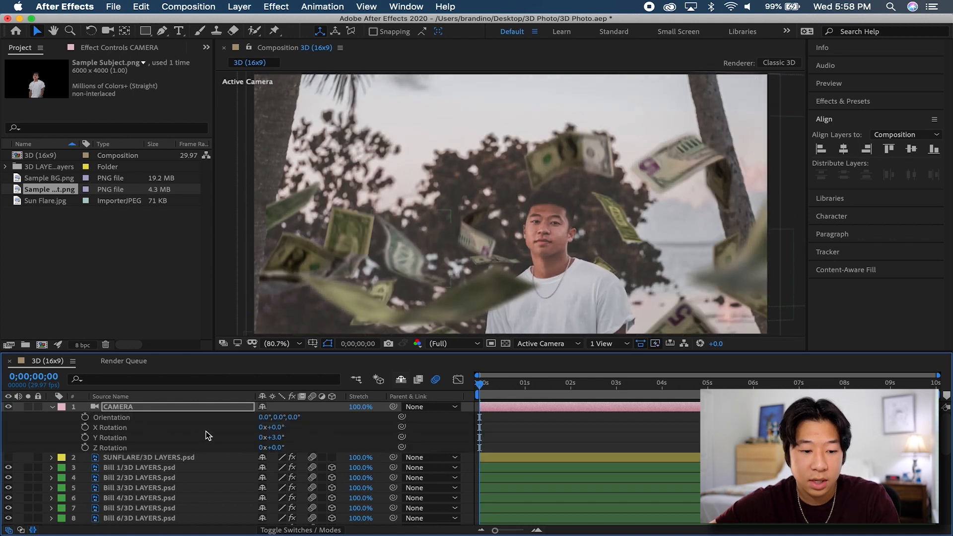
click(85, 438)
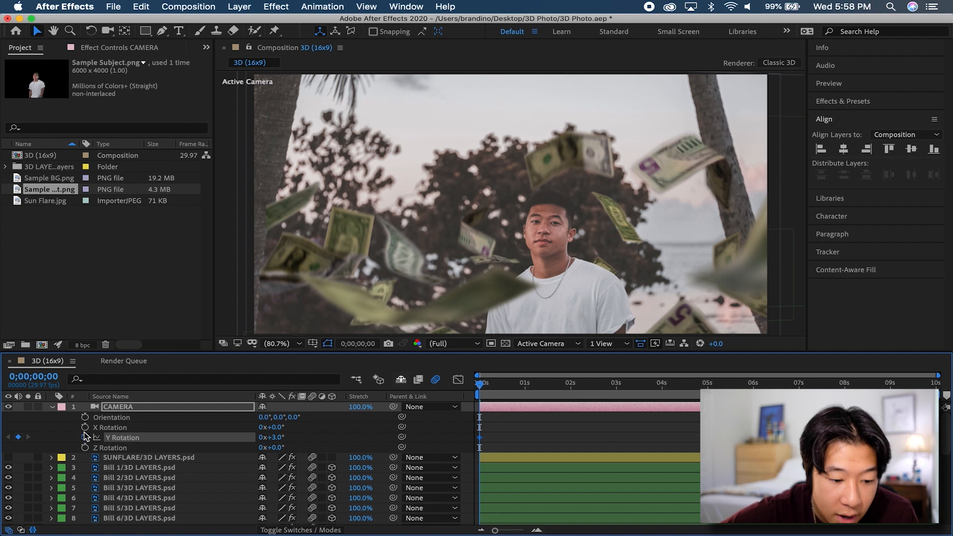
click(85, 427)
drag(274, 427, 269, 427)
- Set the camera's X Rotation and Y Rotation to 0° at 0;00;05;00
drag(668, 393, 711, 384)
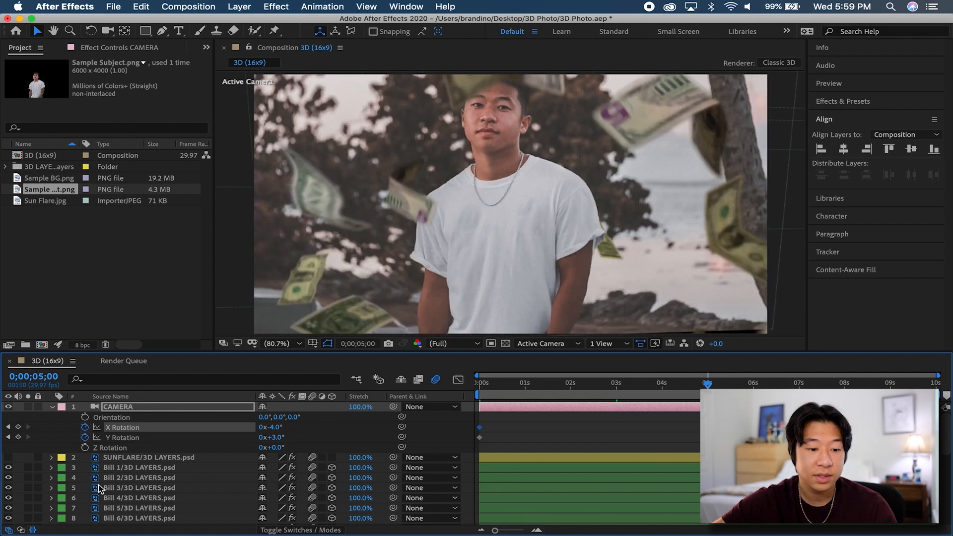
click(279, 438)
text(0)
click(559, 434)
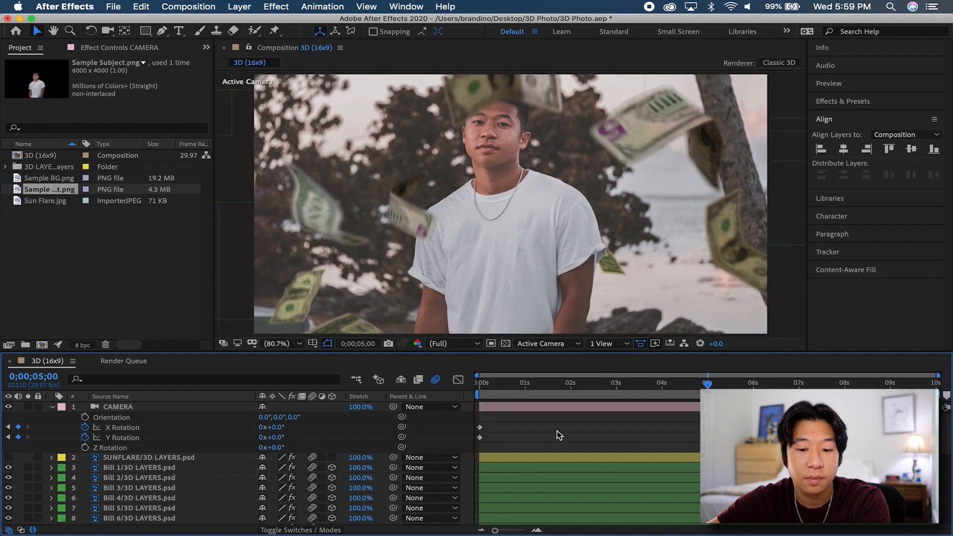
- Check the camera's position keyframes, play back the animation at half resolution, and return to the first frame
click(189, 408)
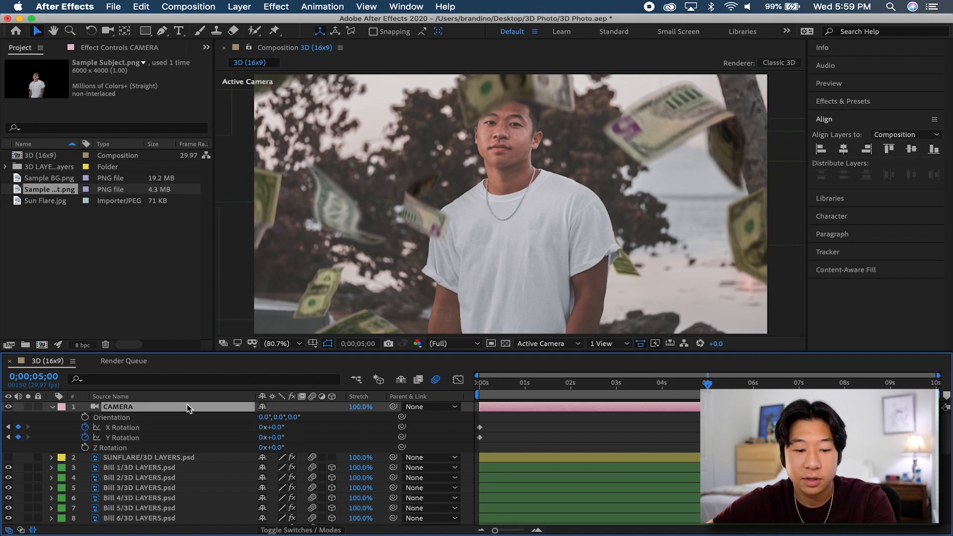
key(p)
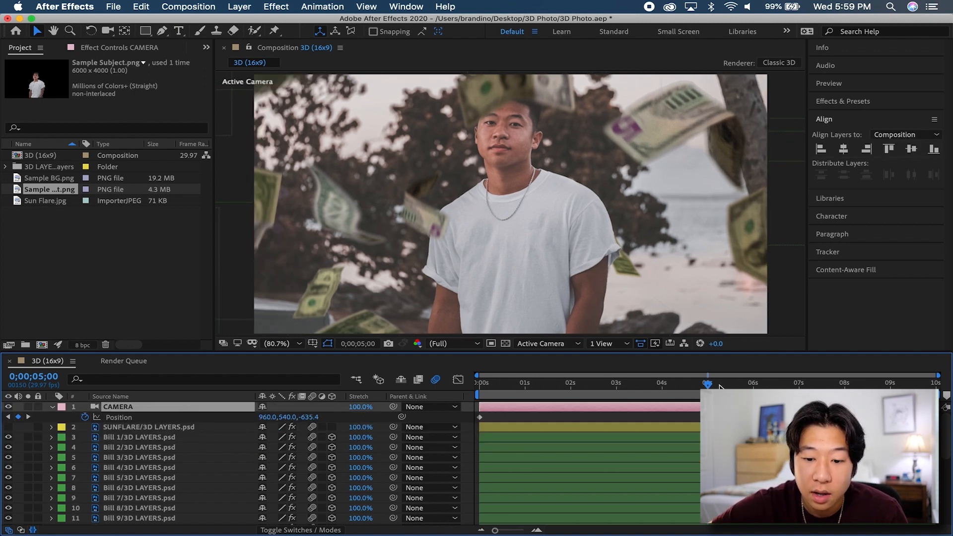
drag(707, 384, 449, 390)
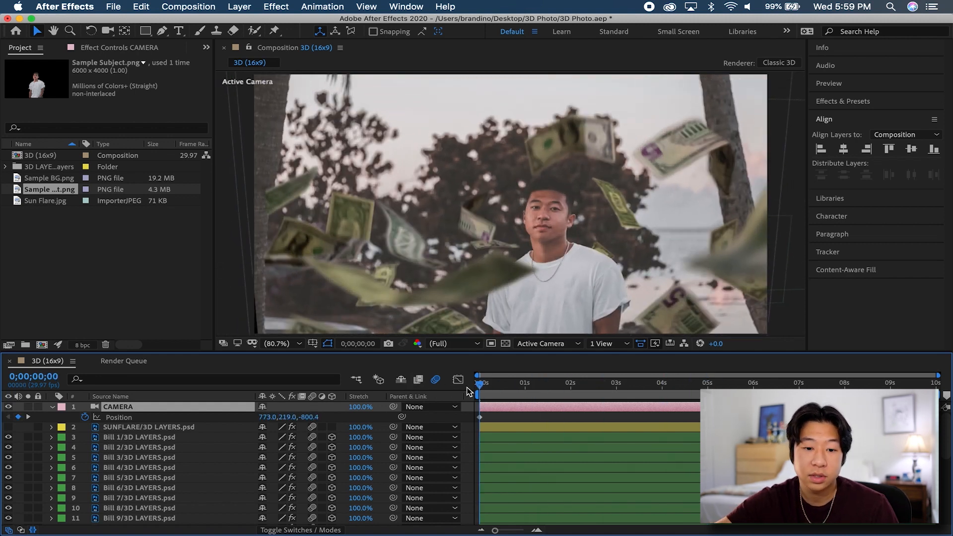
drag(483, 388, 951, 386)
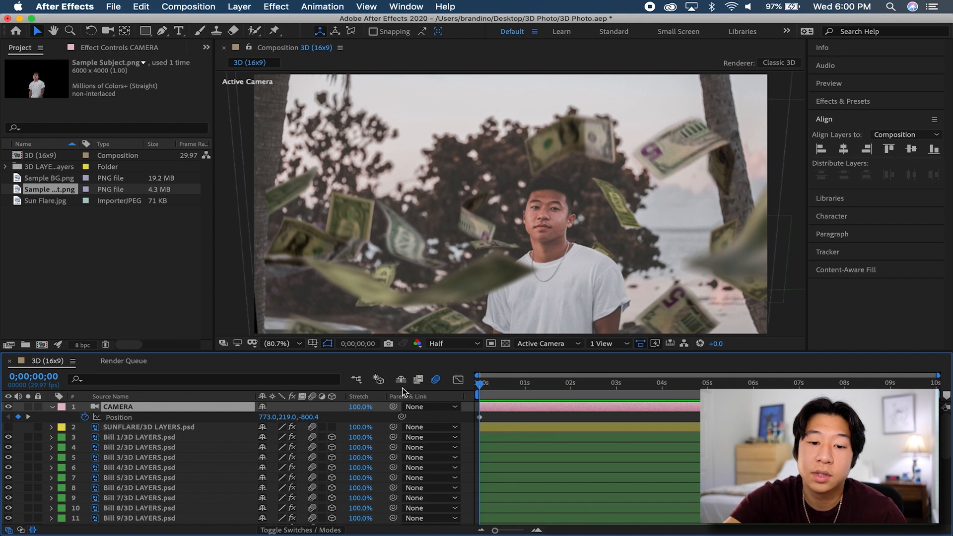
key(space)
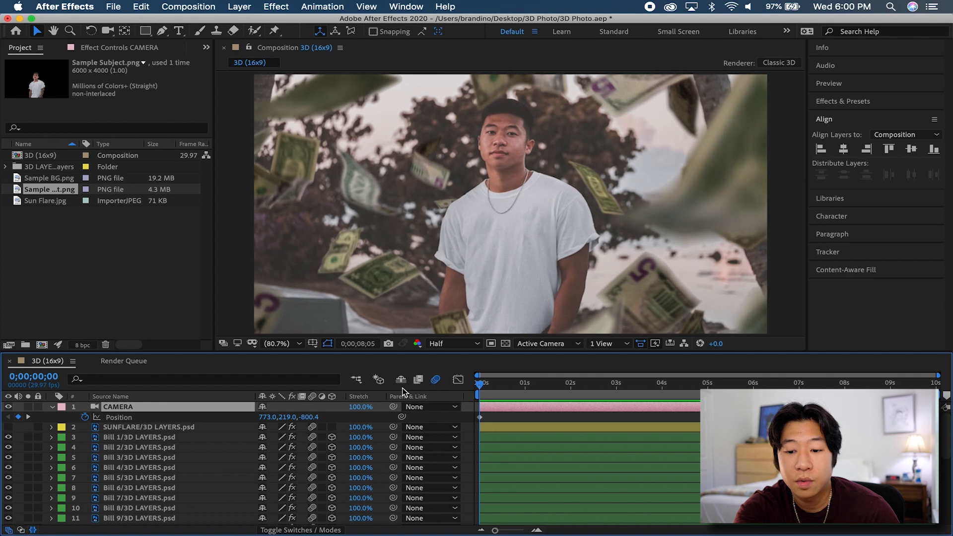
key(space)
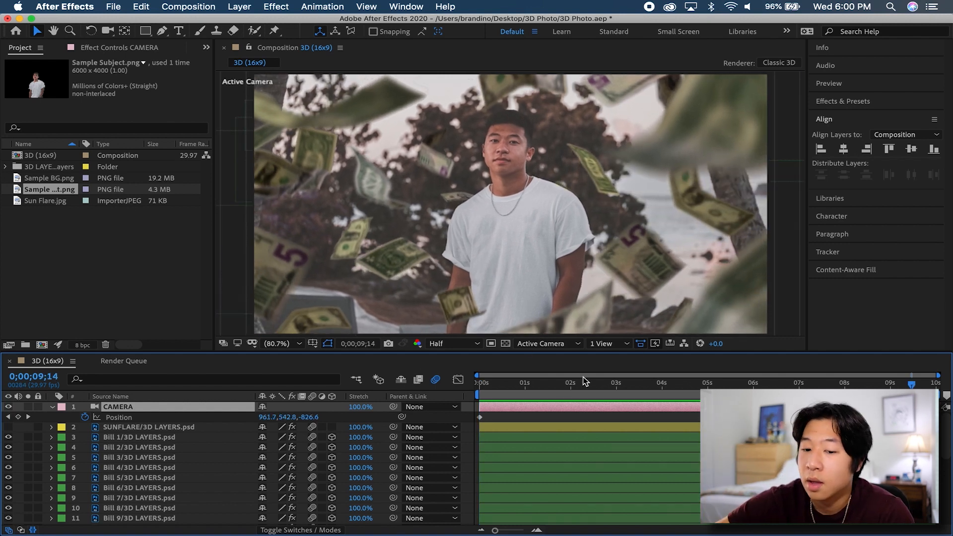
drag(556, 382, 941, 392)
key(Home)
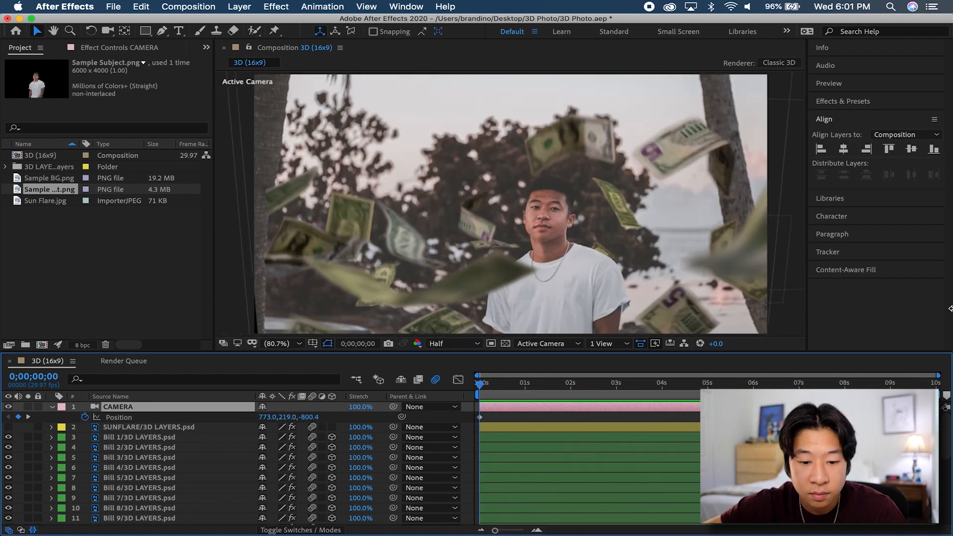
- Move the Bill 2 layer closer to the subject's head and scale it down to 62%
key(F3)
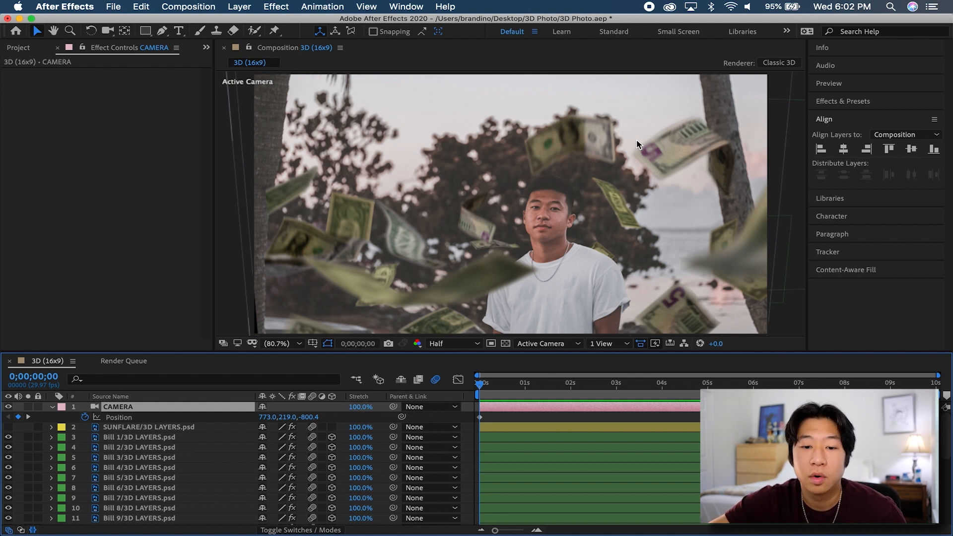
click(674, 143)
drag(708, 158, 643, 154)
key(s)
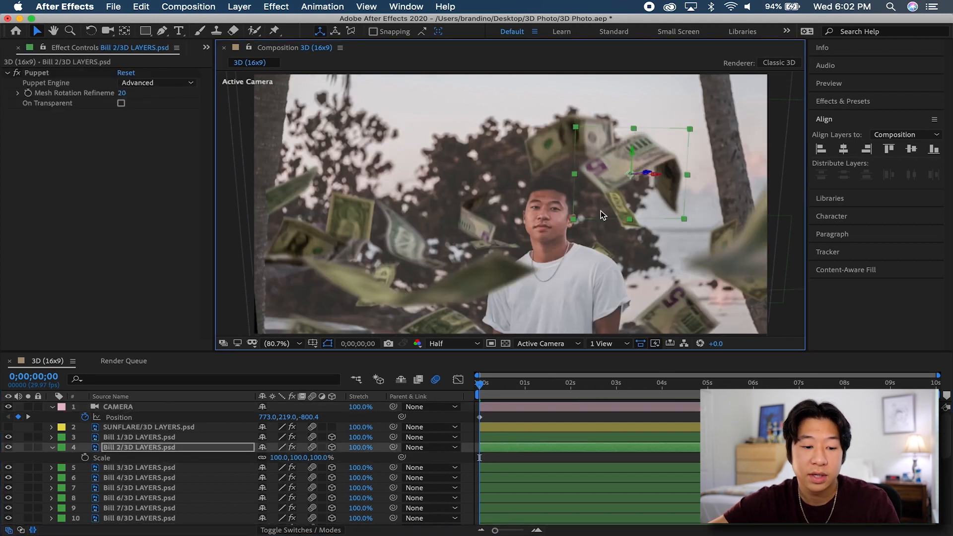
drag(321, 458, 298, 460)
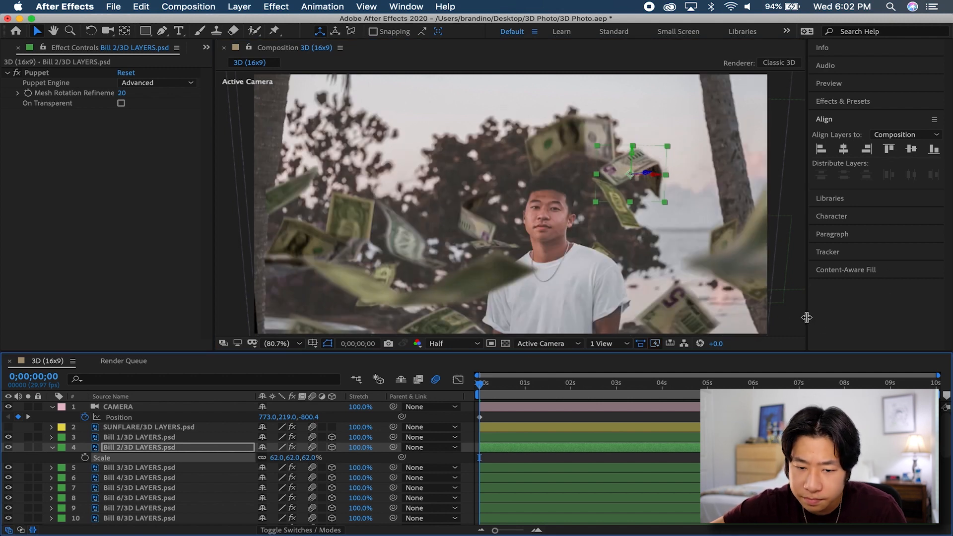
click(790, 144)
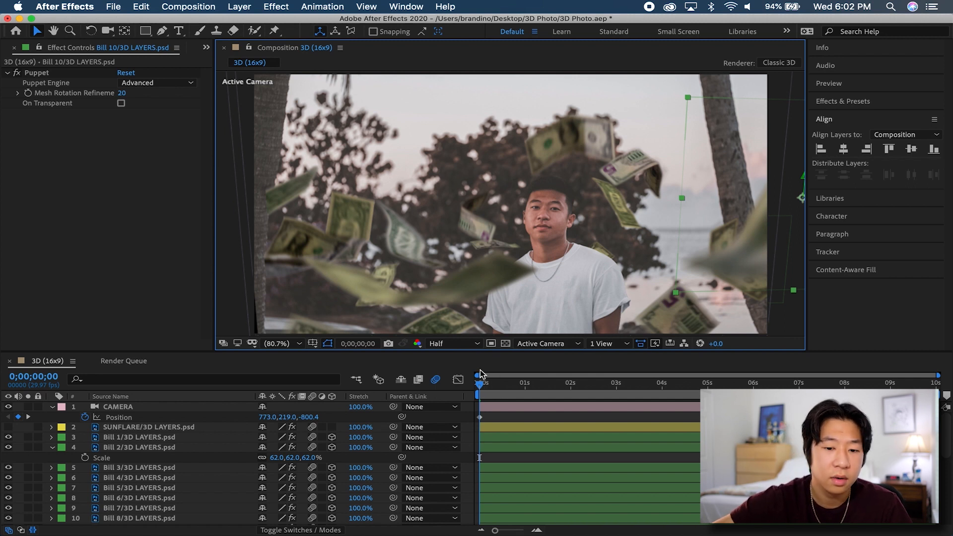
- Add the 3D (16x9) composition to the Render Queue
click(114, 7)
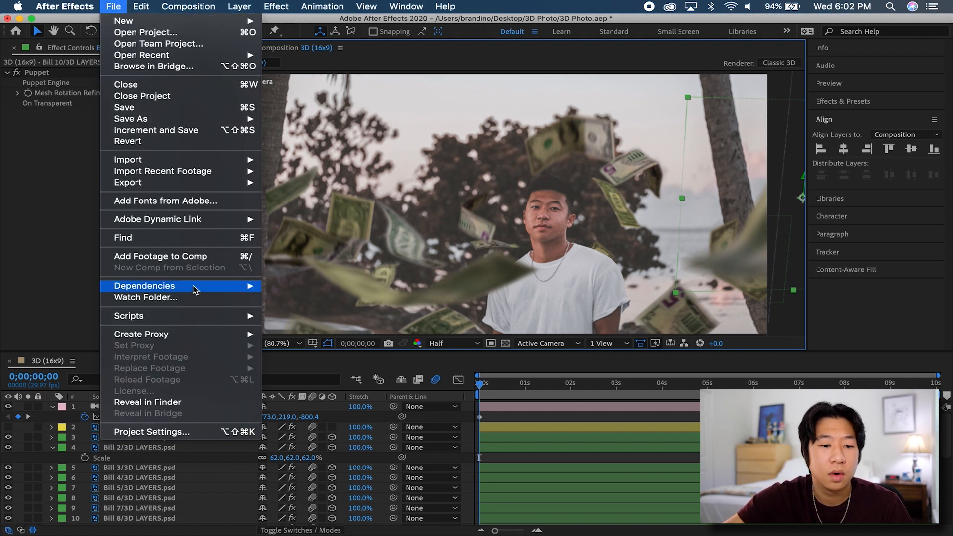
mouse_move(157, 189)
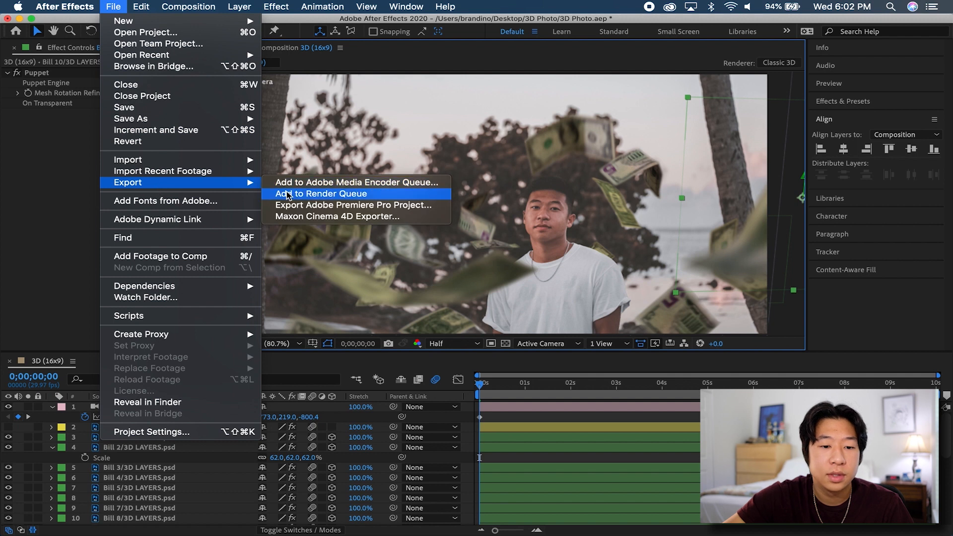
click(320, 193)
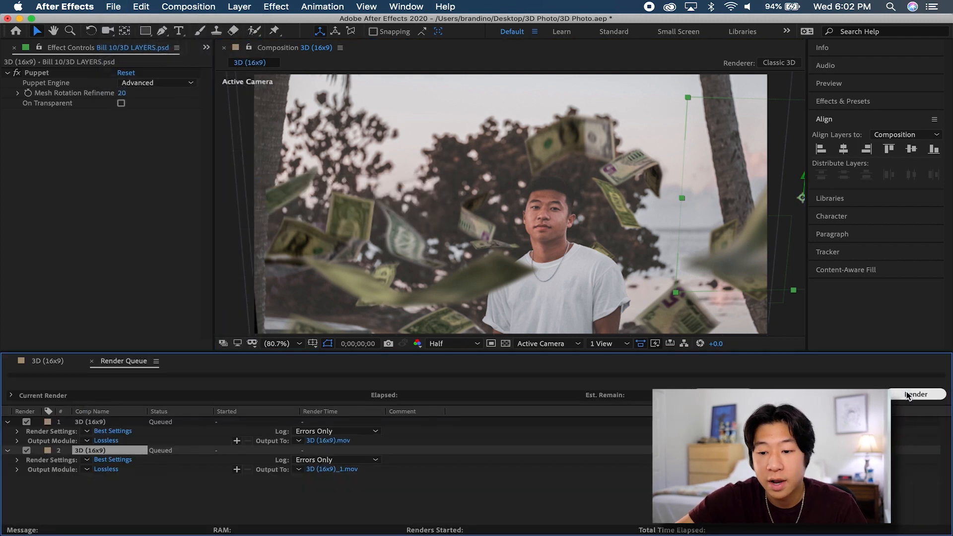